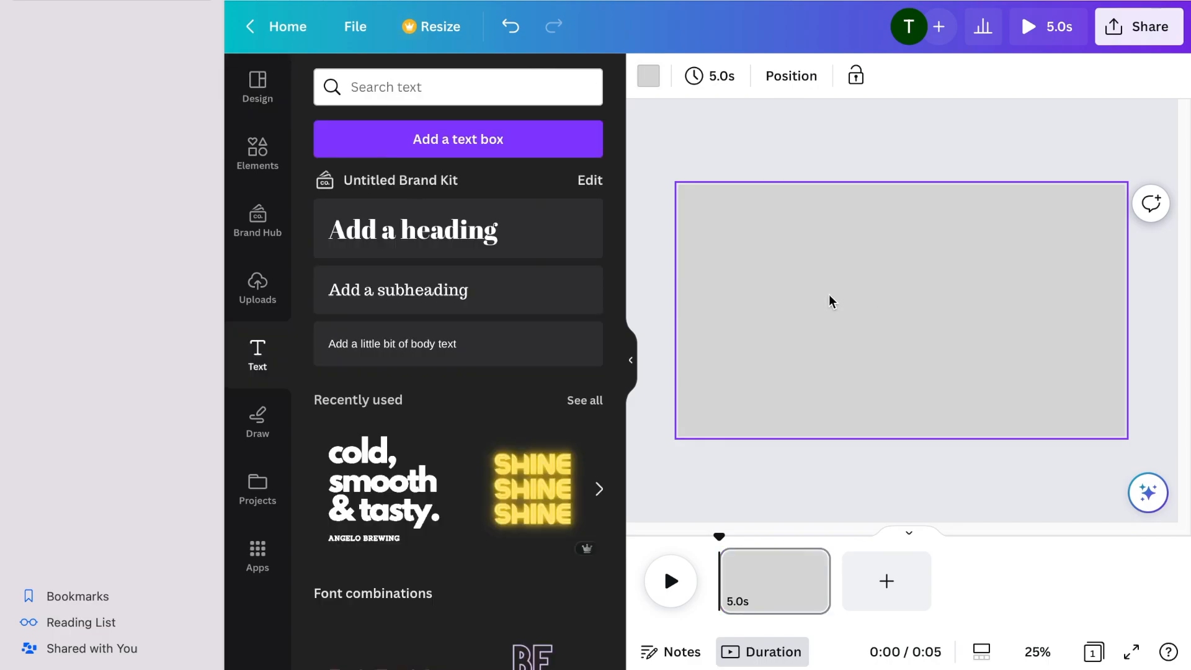
# Add the pink neon GLOW font combination to the blank page
pyautogui.scroll(-5, 552, 346)
pyautogui.scroll(-5, 556, 350)
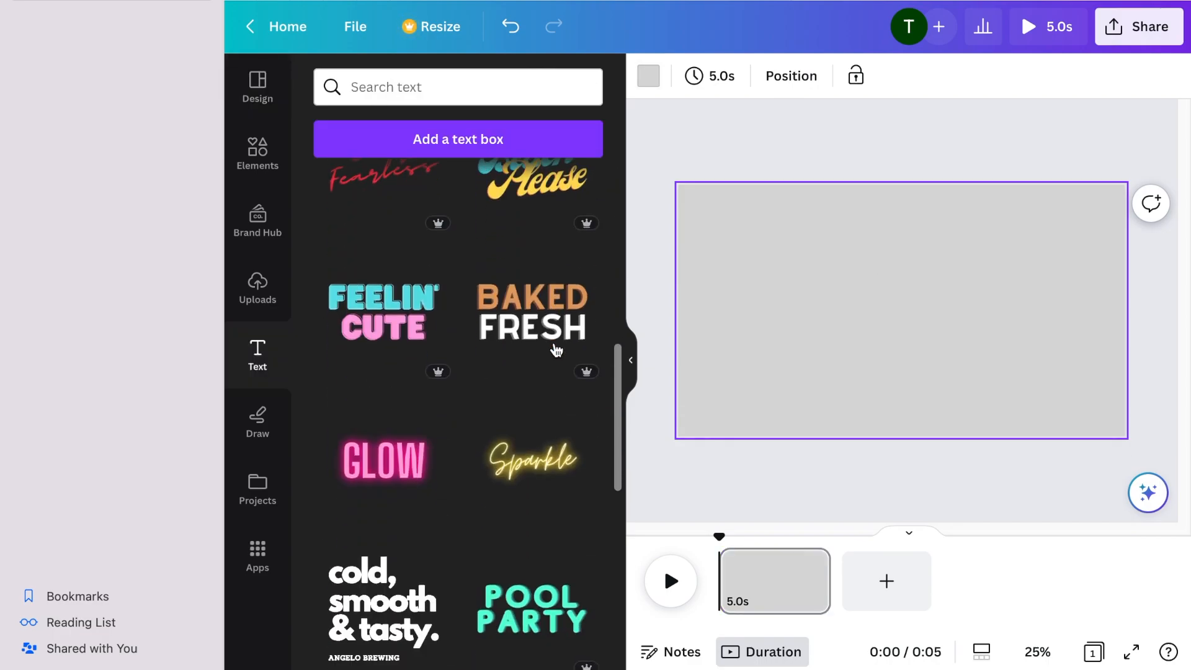
pyautogui.click(403, 452)
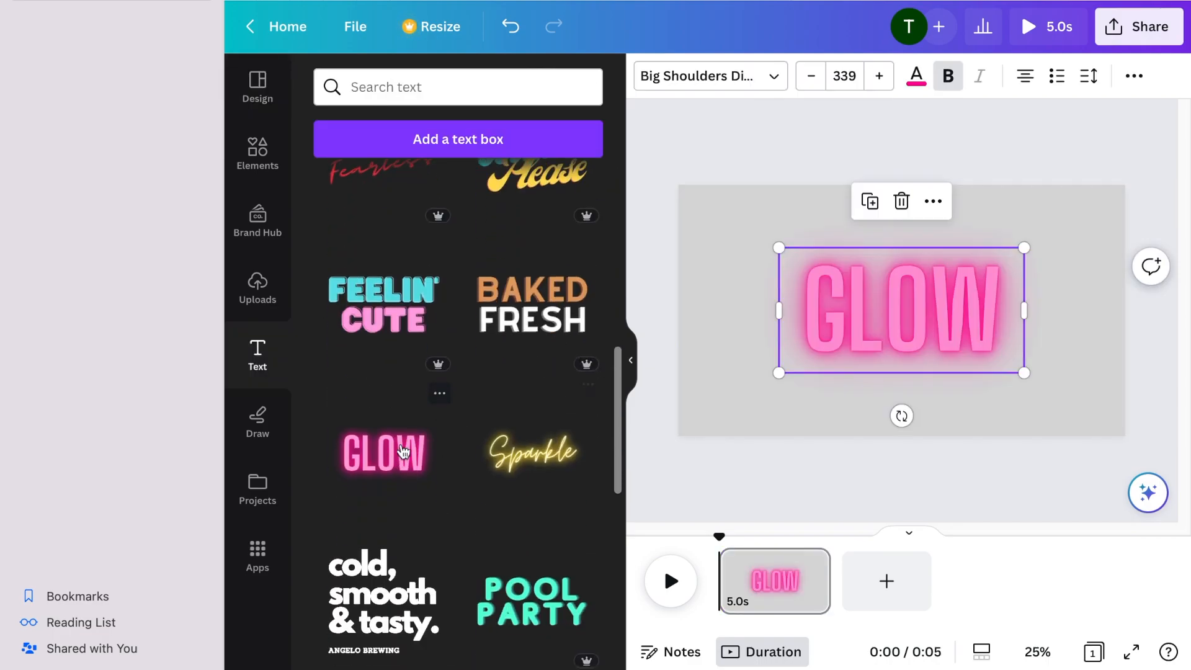
# Replace the neon text with LIFE WITH and widen its box to about 1,650 so it fits on one line
pyautogui.click(1001, 312)
pyautogui.press('BackSpace')
pyautogui.press('BackSpace')
pyautogui.press('BackSpace')
pyautogui.press('BackSpace')
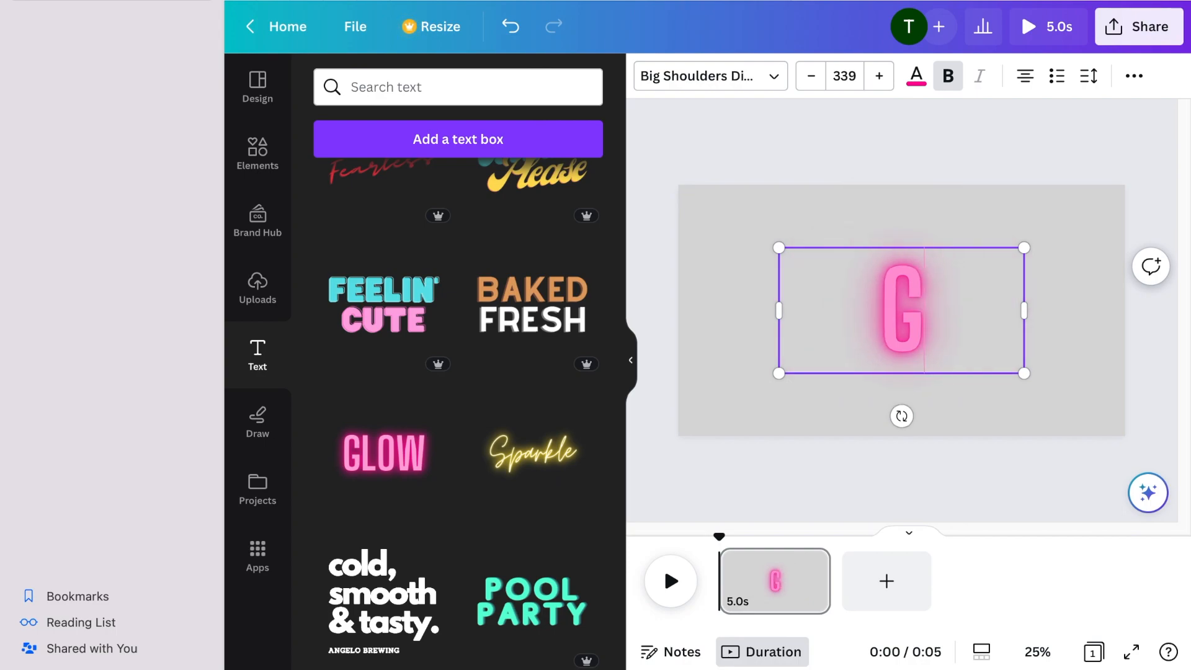
pyautogui.write('LIFE')
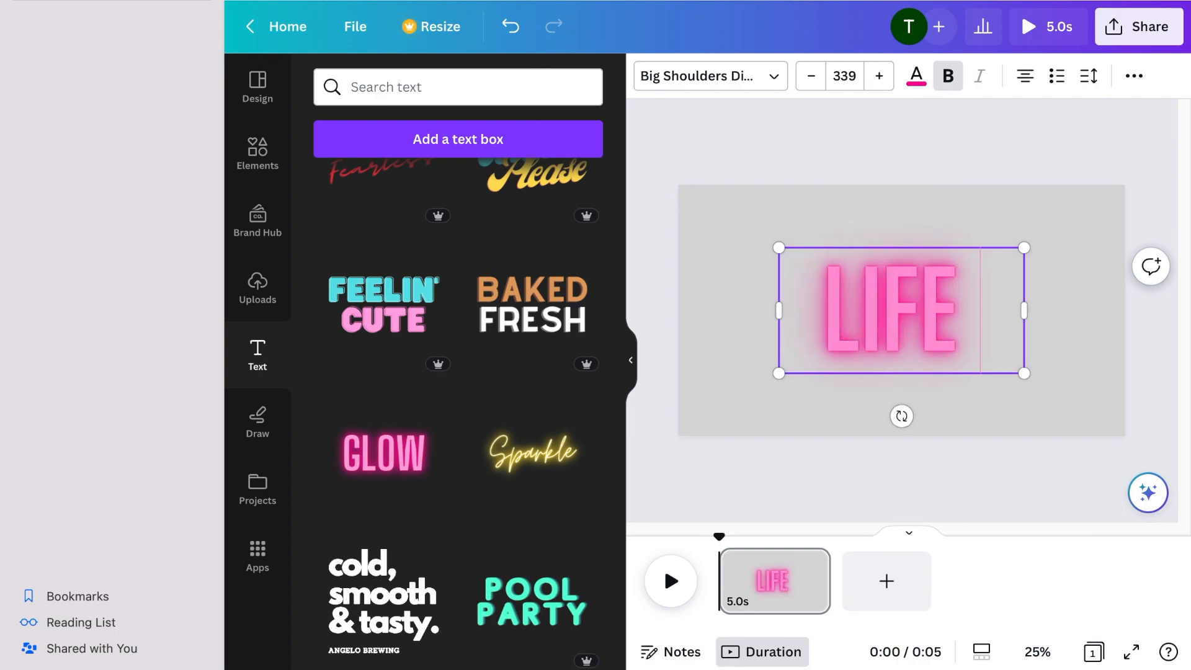
pyautogui.write(' WITH')
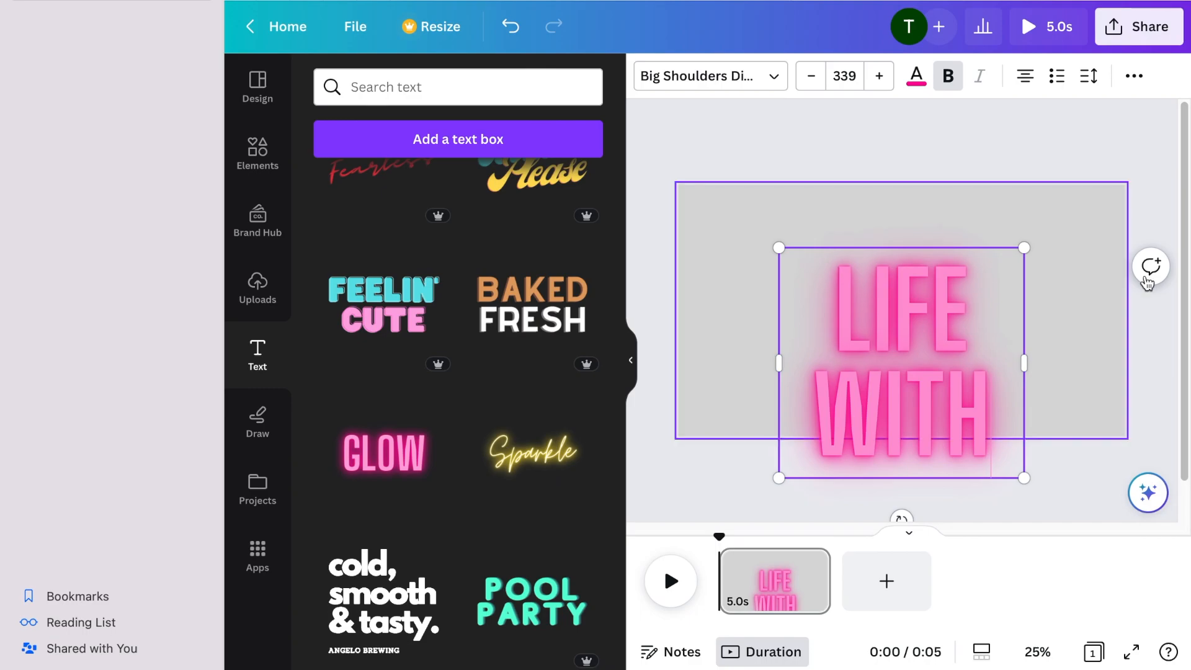
pyautogui.moveTo(1024, 364); pyautogui.dragTo(1159, 348)
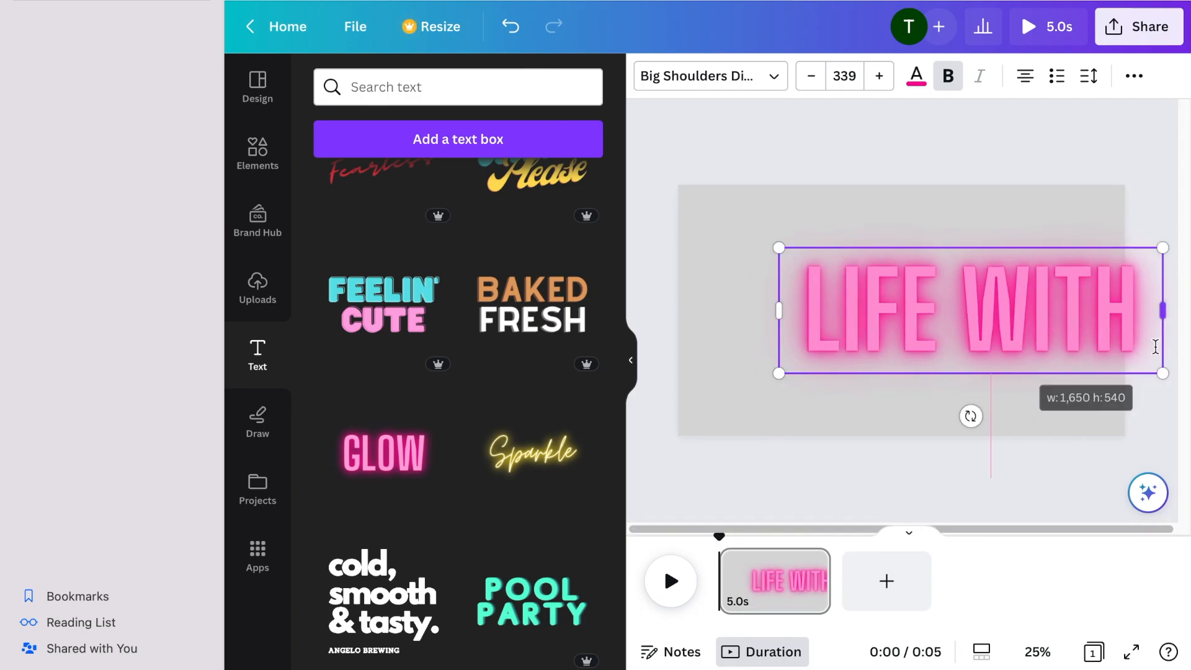
# Add a heading below the neon text and replace its placeholder with JUSTONE
pyautogui.scroll(5, 494, 298)
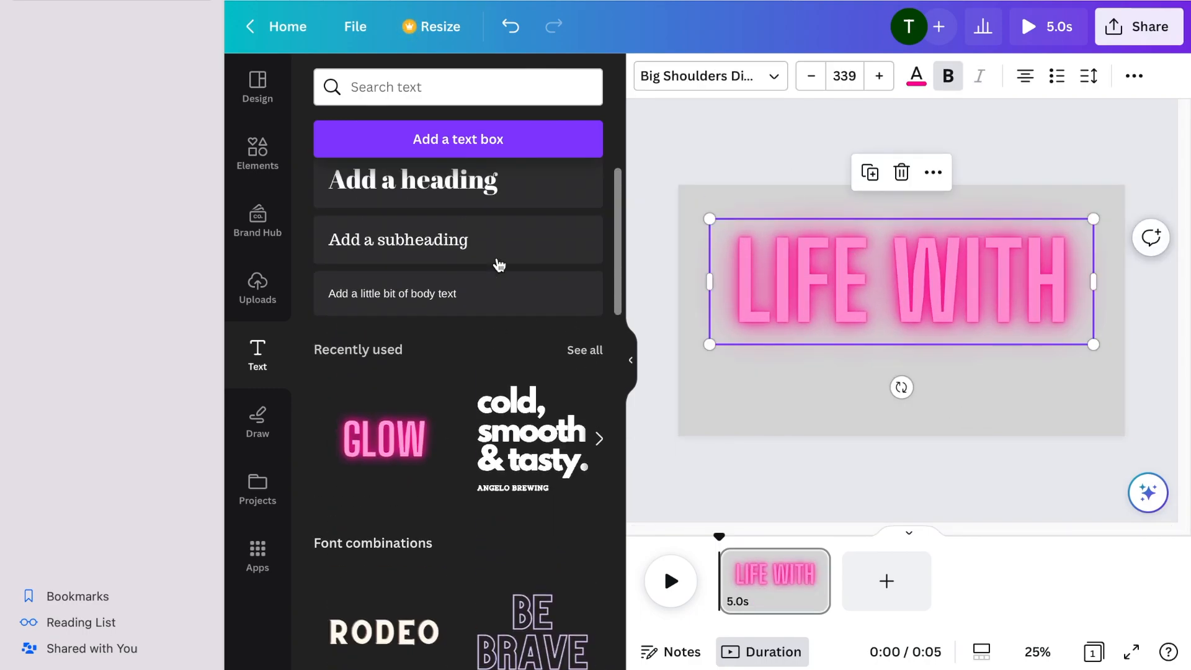
pyautogui.click(527, 228)
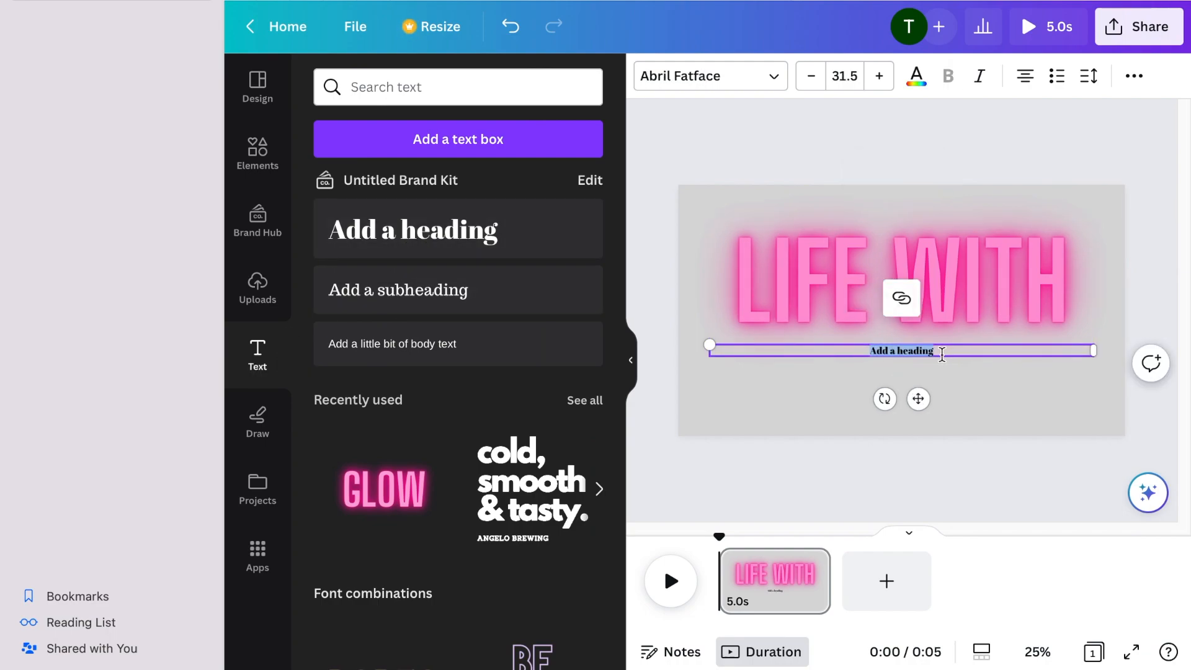
pyautogui.press('BackSpace')
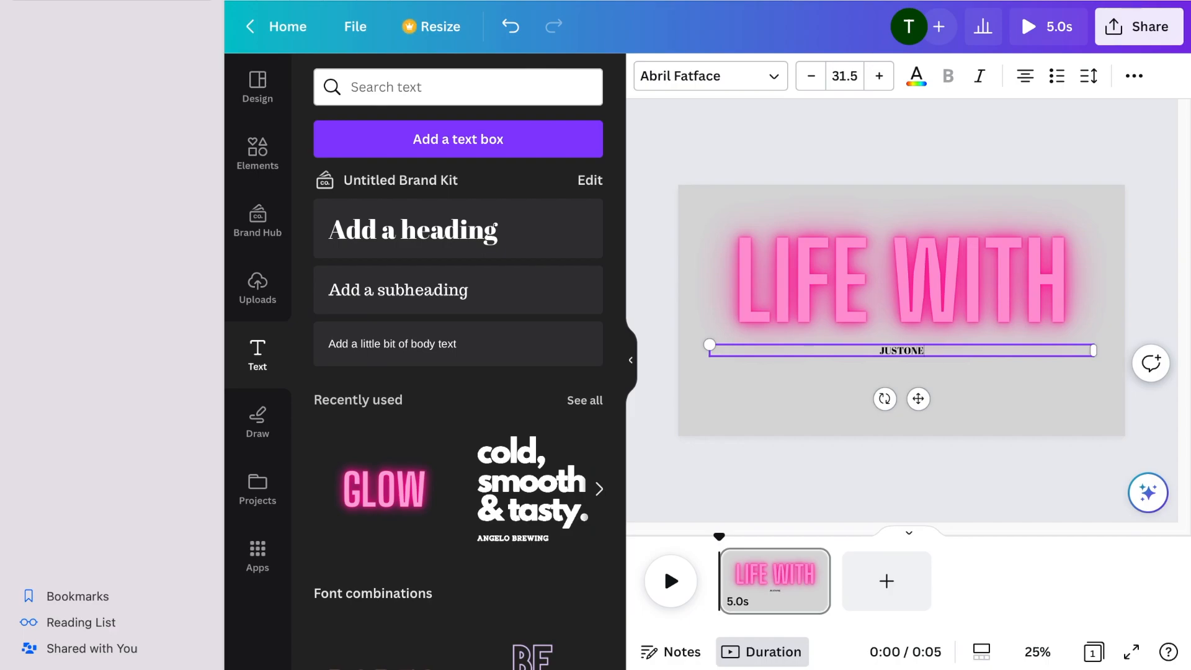
# Make the heading read Just Tone in the Amsterdam One font at size 133, overlaid on LIFE WITH
pyautogui.click(769, 85)
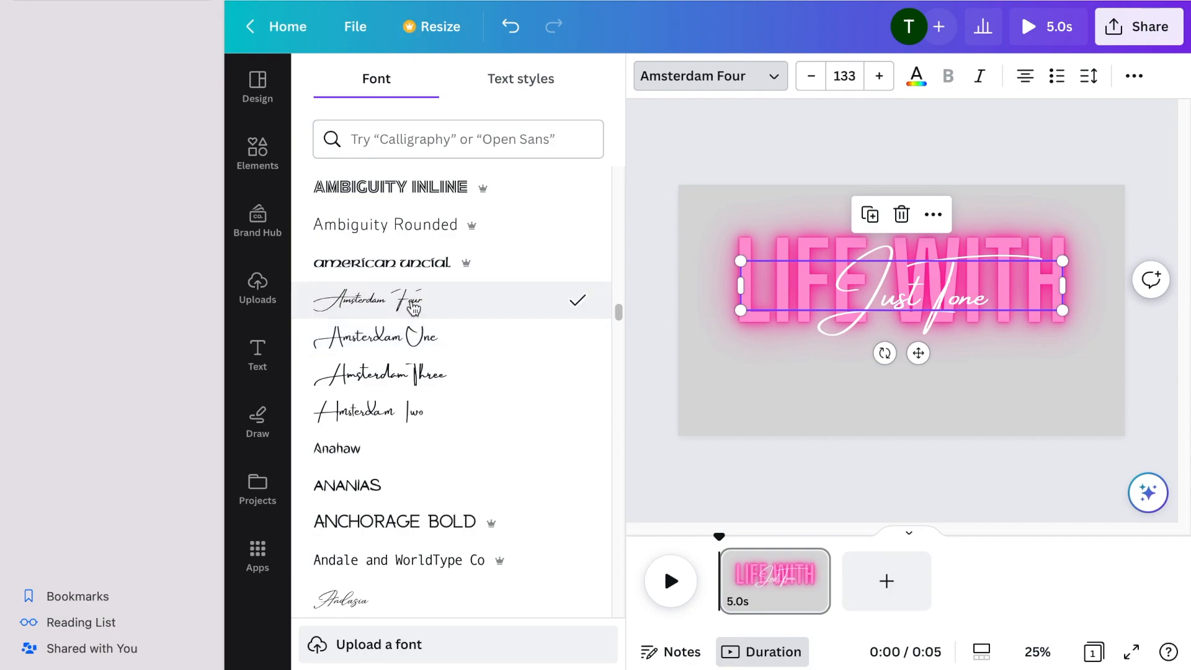
pyautogui.click(422, 339)
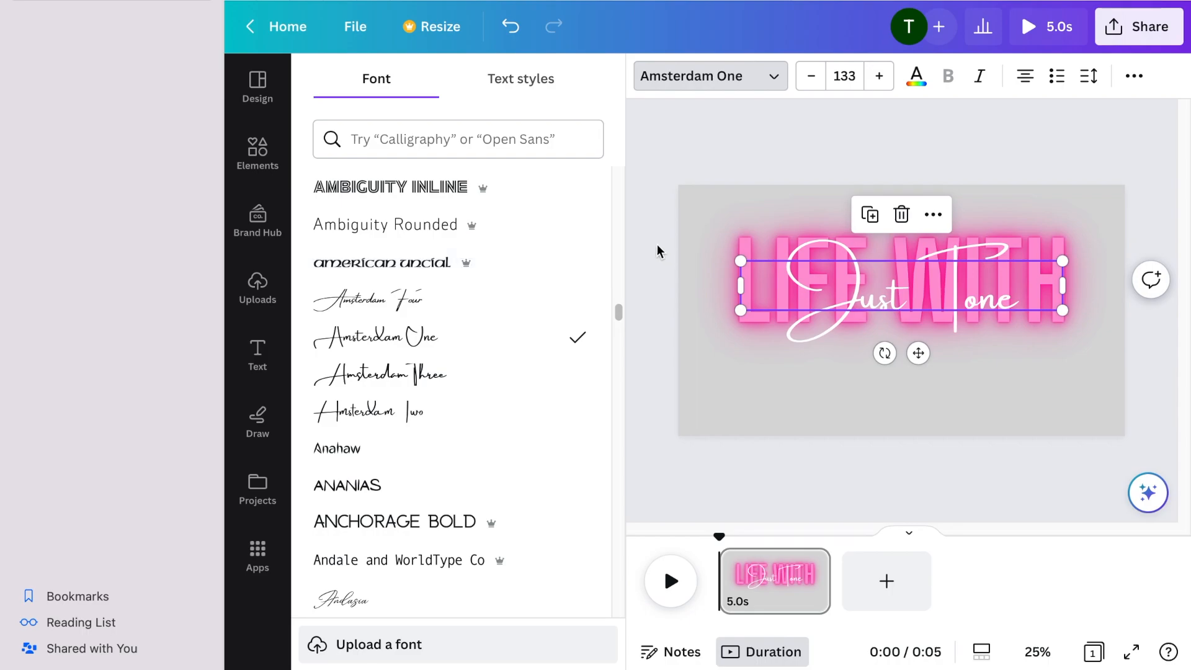
pyautogui.click(638, 218)
pyautogui.click(791, 148)
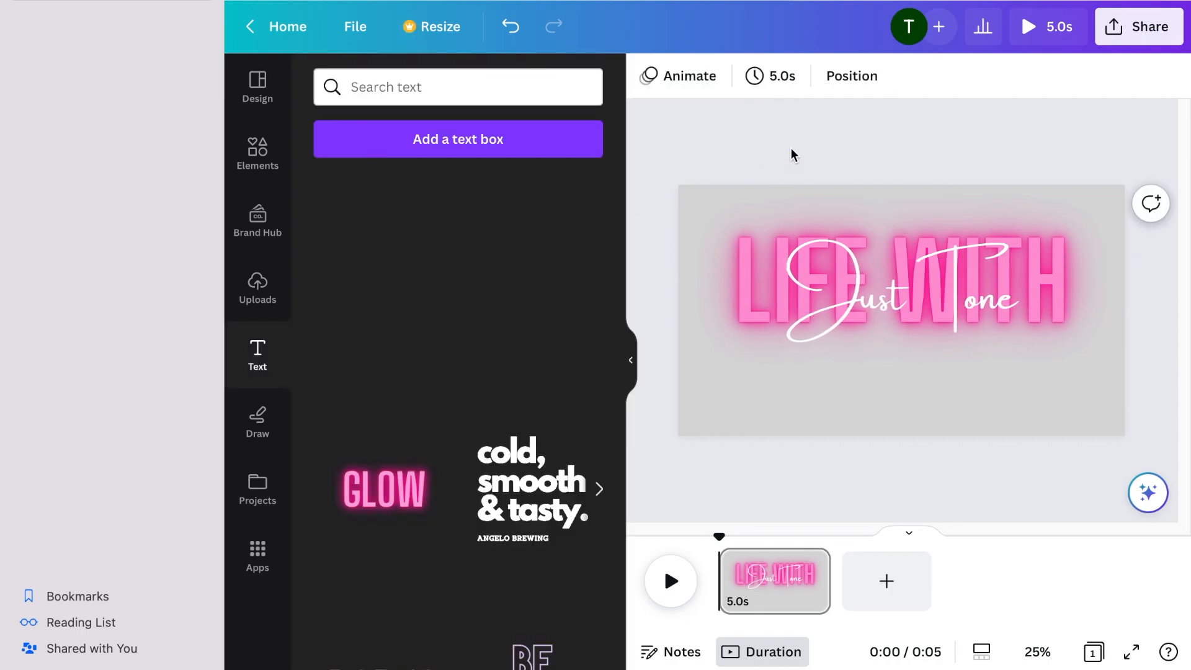
# Apply the Typewriter text animation on enter to the Just Tone text and preview the page
pyautogui.click(758, 278)
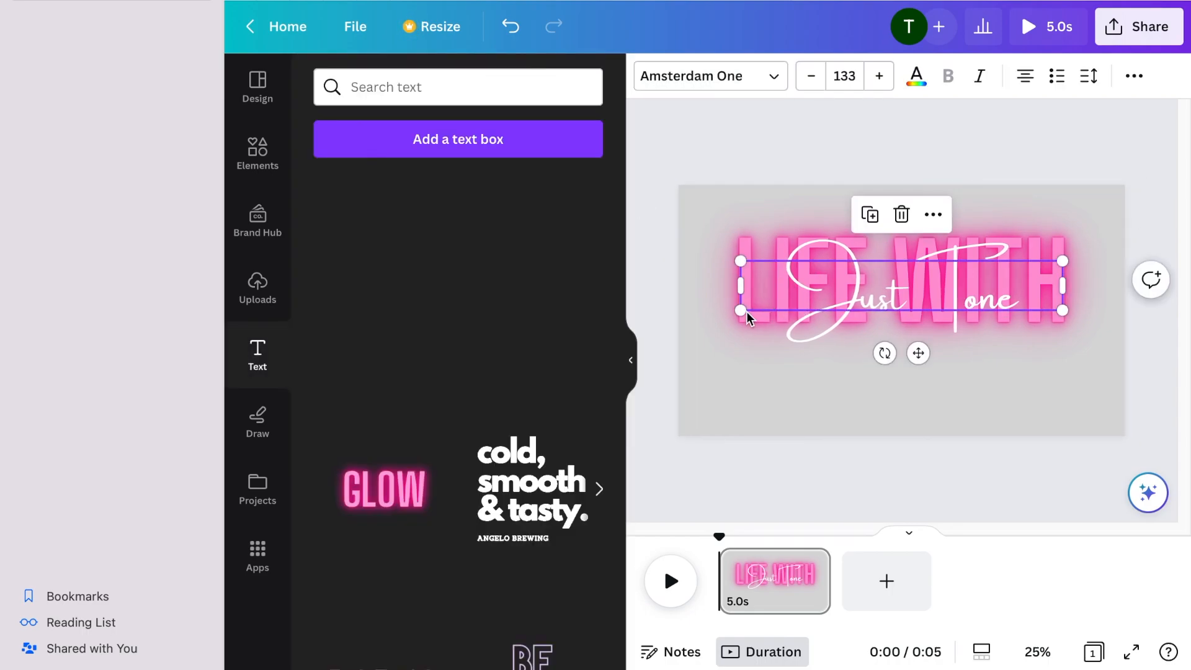
pyautogui.click(771, 242)
pyautogui.click(856, 262)
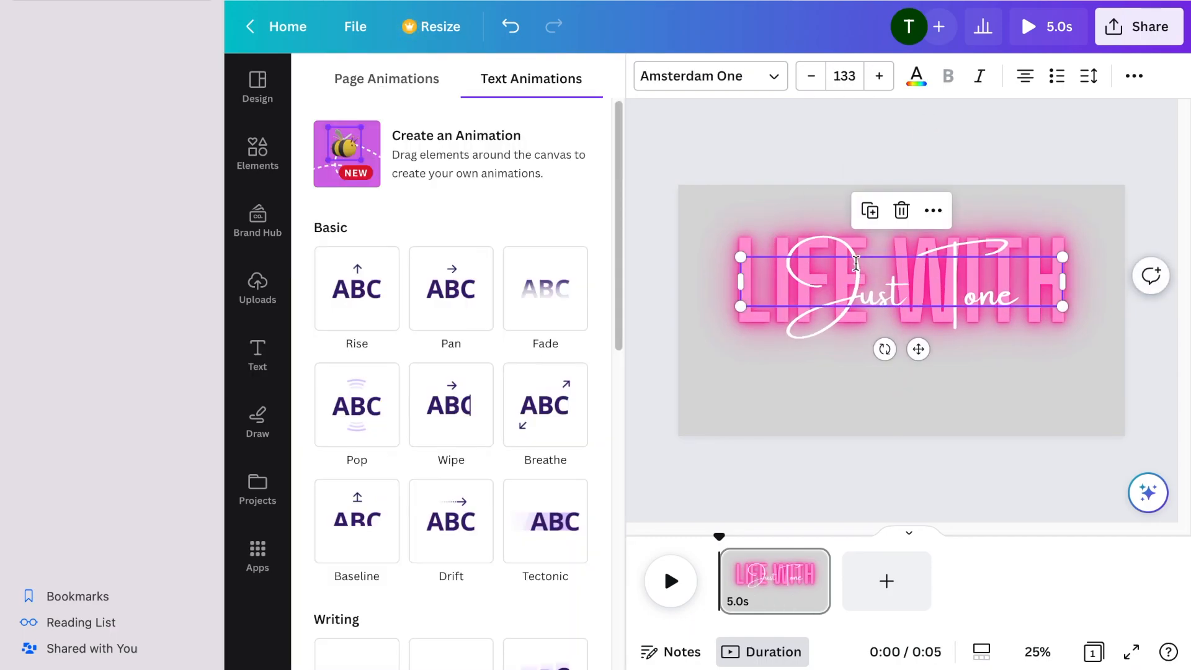
pyautogui.scroll(-5, 506, 450)
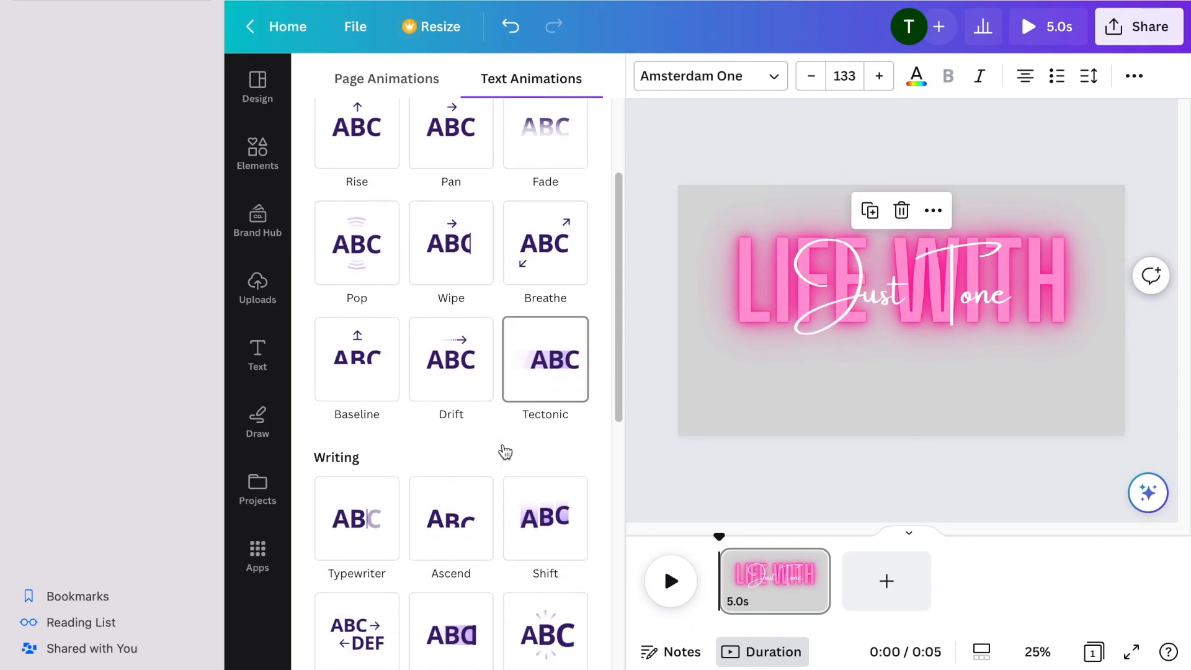
pyautogui.scroll(-2, 502, 444)
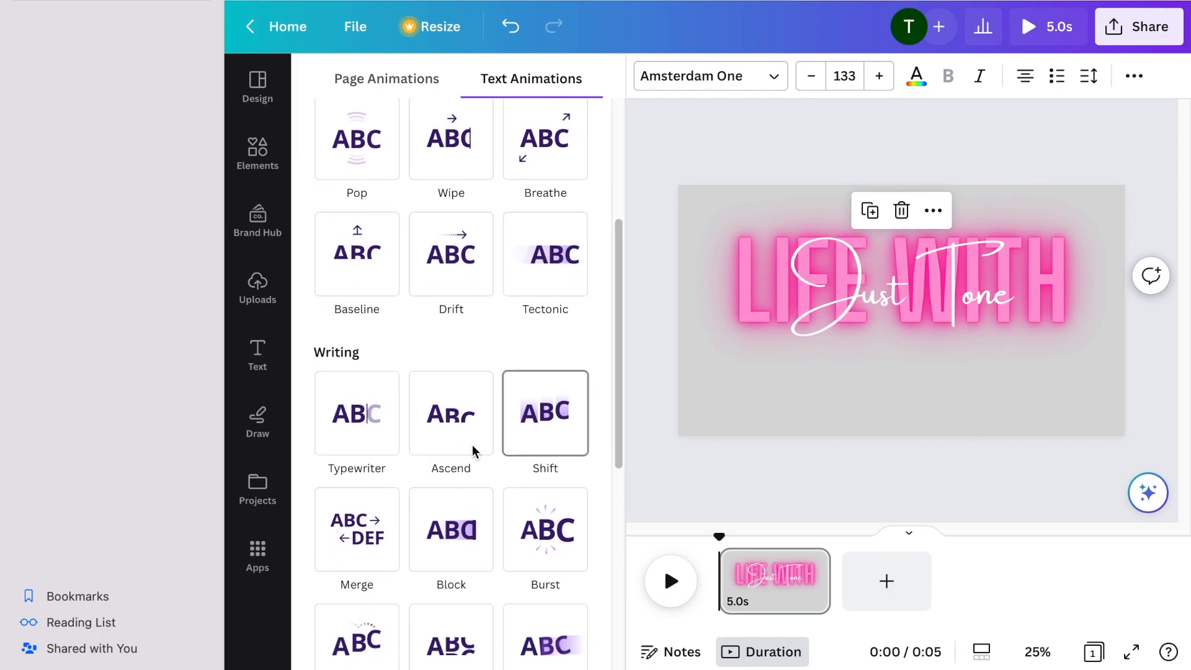
pyautogui.click(370, 411)
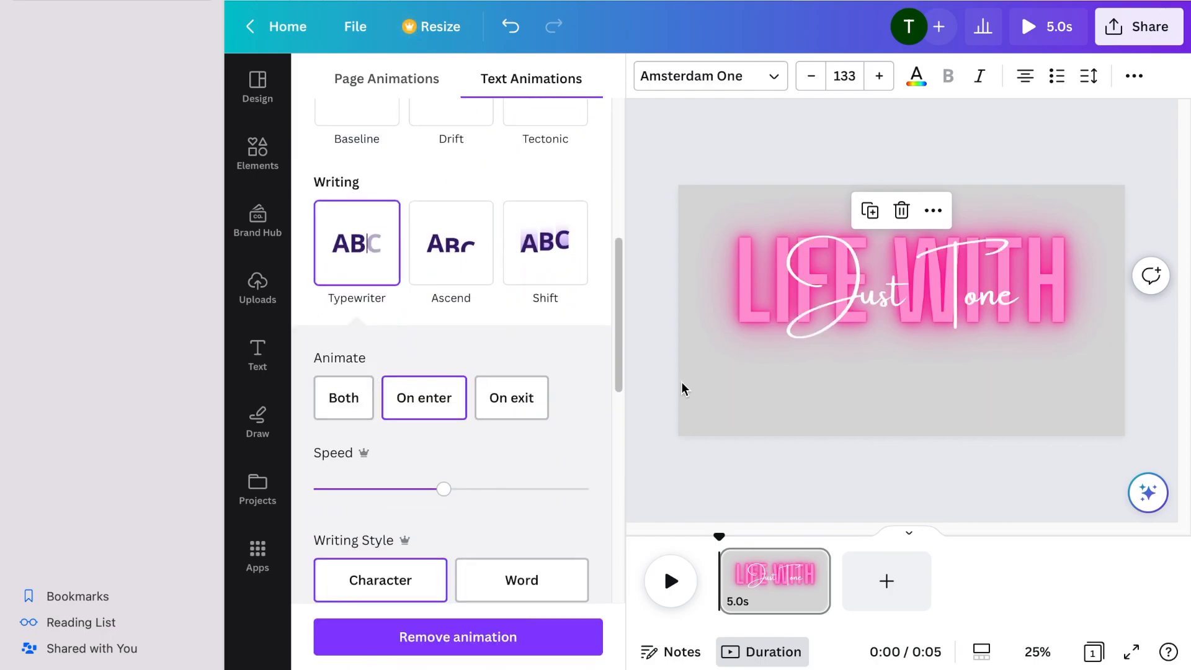
pyautogui.click(674, 592)
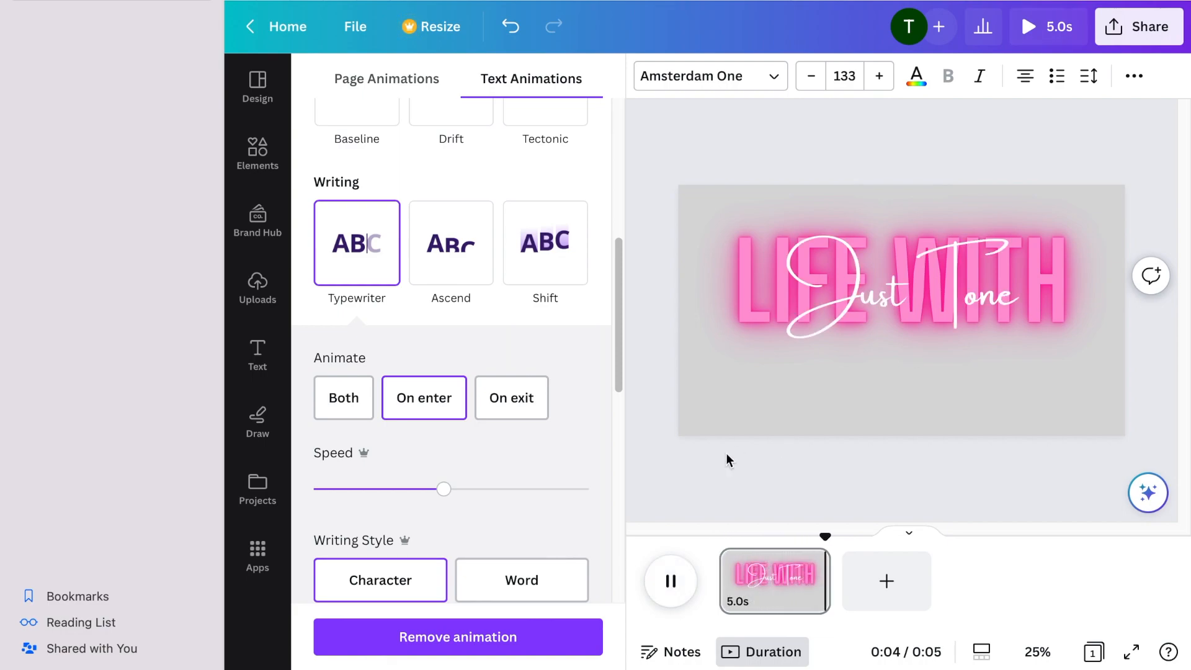
# Apply the Typewriter animation to the neon LIFE WITH text and place Just Tone back over it
pyautogui.click(828, 240)
pyautogui.scroll(2, 461, 524)
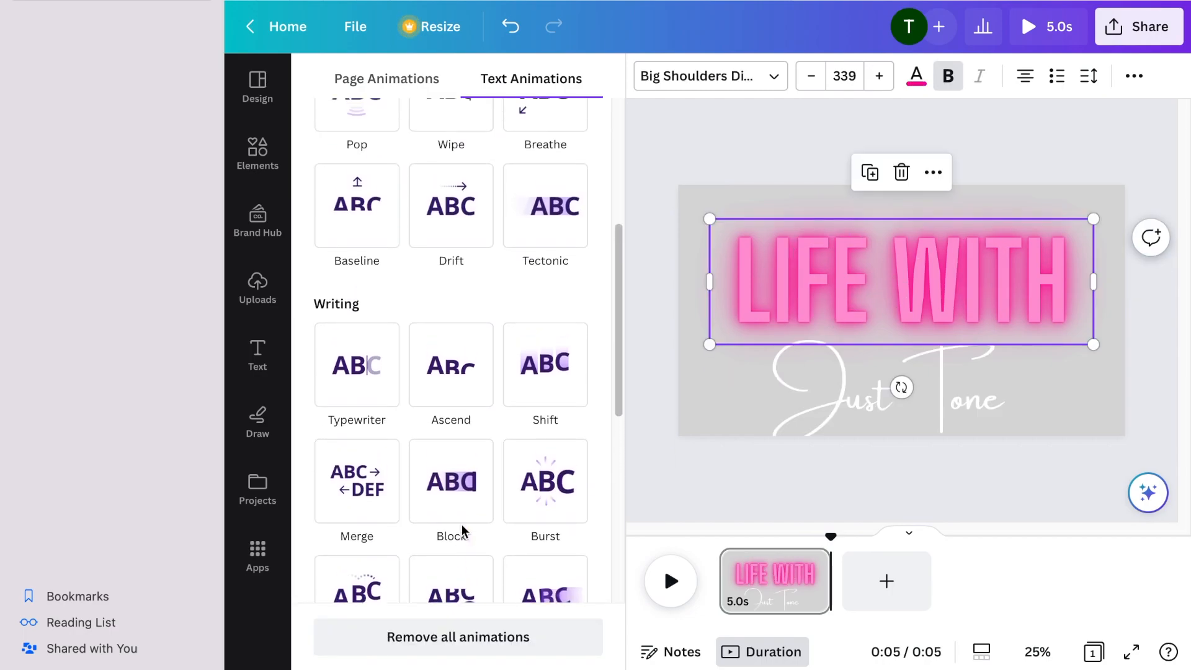
pyautogui.click(380, 380)
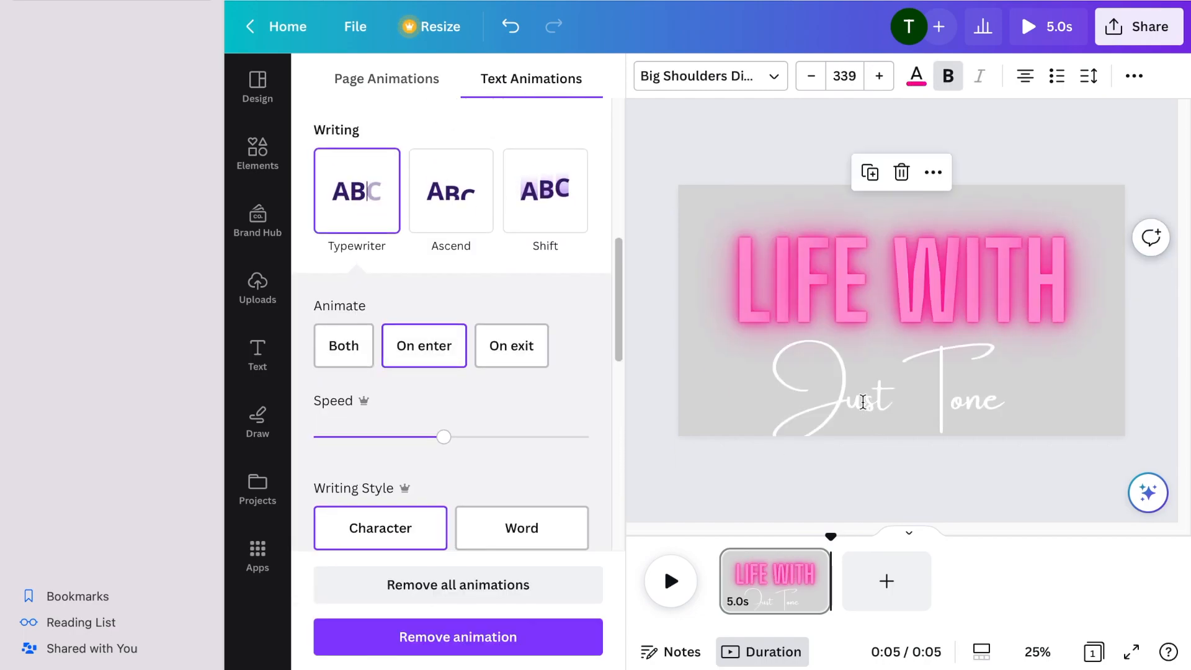
pyautogui.click(864, 394)
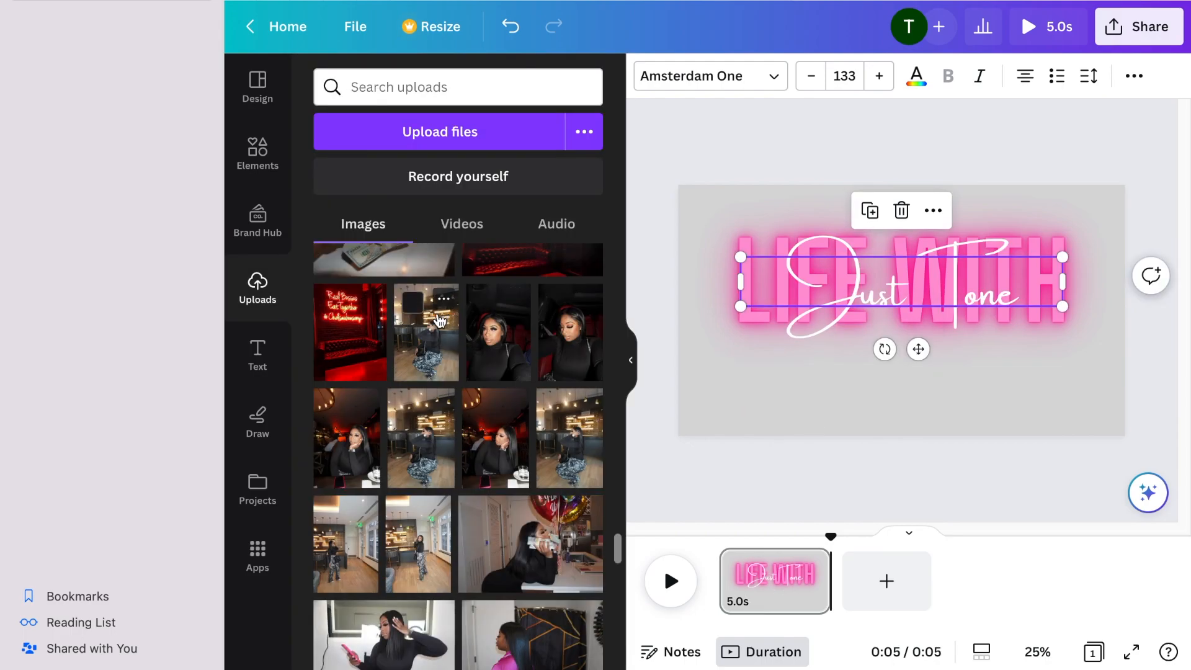
# Add the uploaded photo of the crouching woman in the café and enlarge it in the page's lower-left corner
pyautogui.click(443, 364)
pyautogui.moveTo(897, 355); pyautogui.dragTo(736, 400)
pyautogui.moveTo(692, 286); pyautogui.dragTo(664, 247)
pyautogui.moveTo(741, 369); pyautogui.dragTo(758, 369)
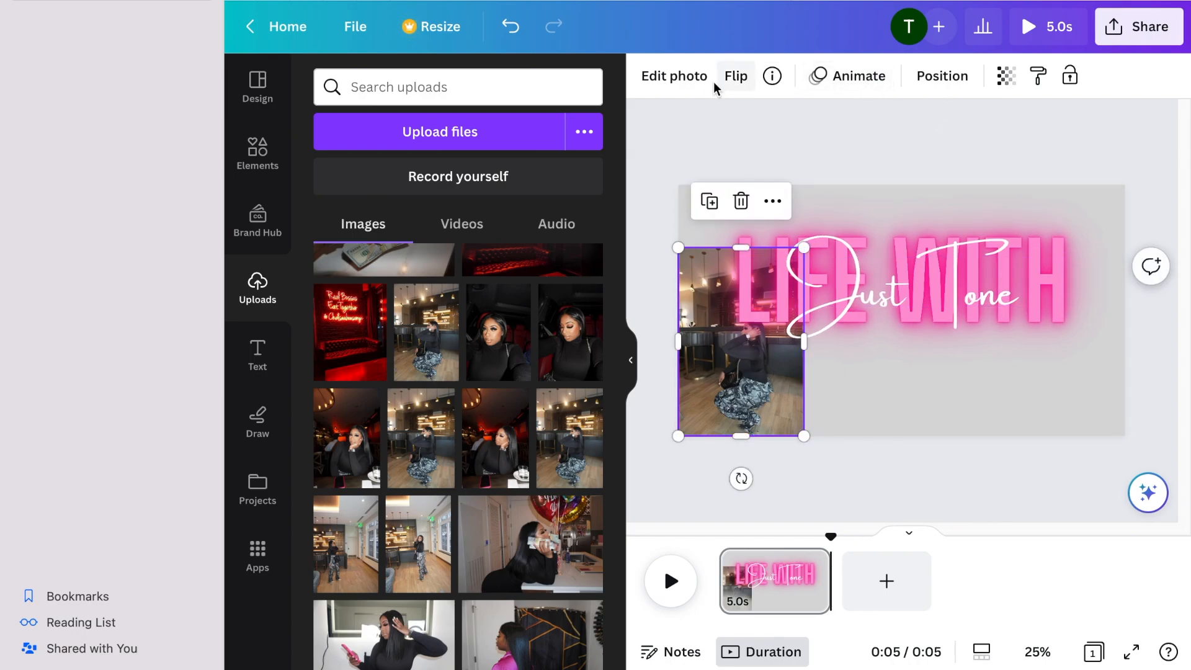
# Remove the background of the crouching woman's photo and shift the cutout closer to the page's left edge
pyautogui.click(685, 75)
pyautogui.click(355, 227)
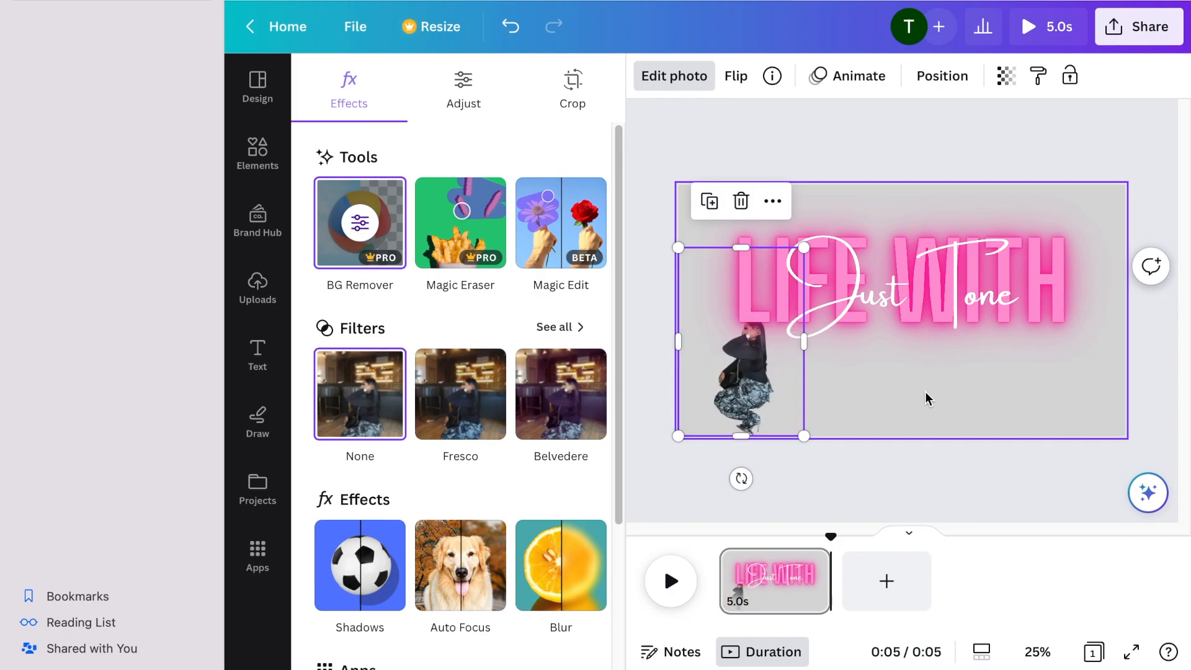
pyautogui.moveTo(757, 371); pyautogui.dragTo(724, 369)
pyautogui.click(803, 142)
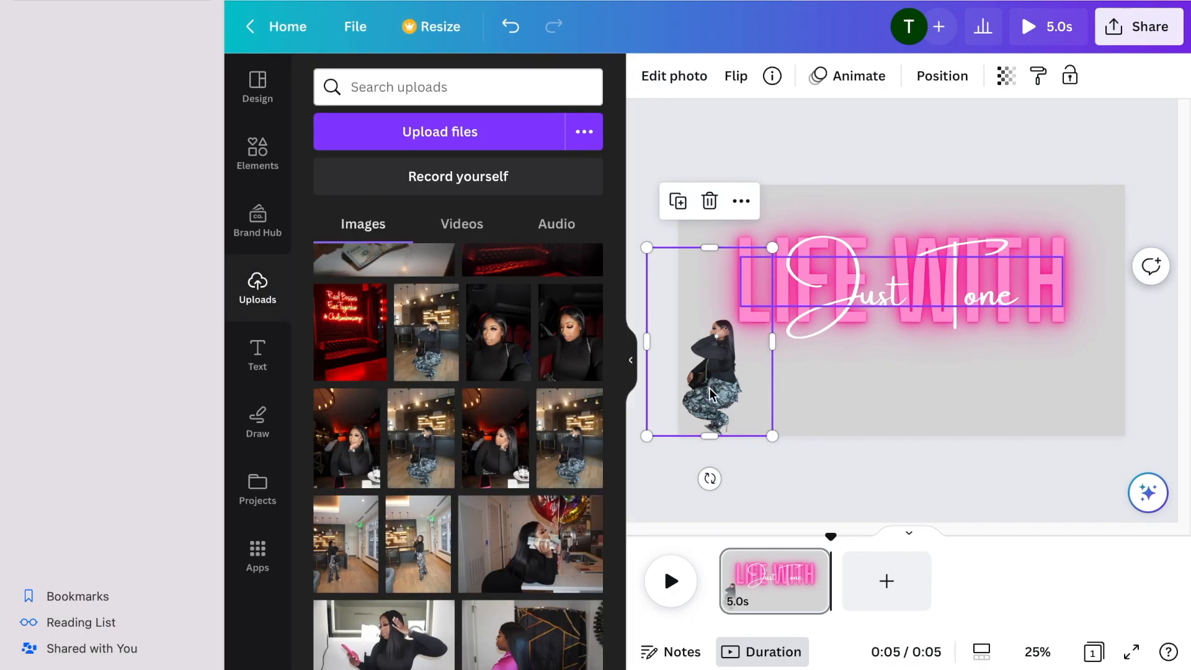
# Add the uploaded turquoise water photo and place it in the page's lower-left area, enlarged to about 1057 × 707 px
pyautogui.scroll(-10, 550, 521)
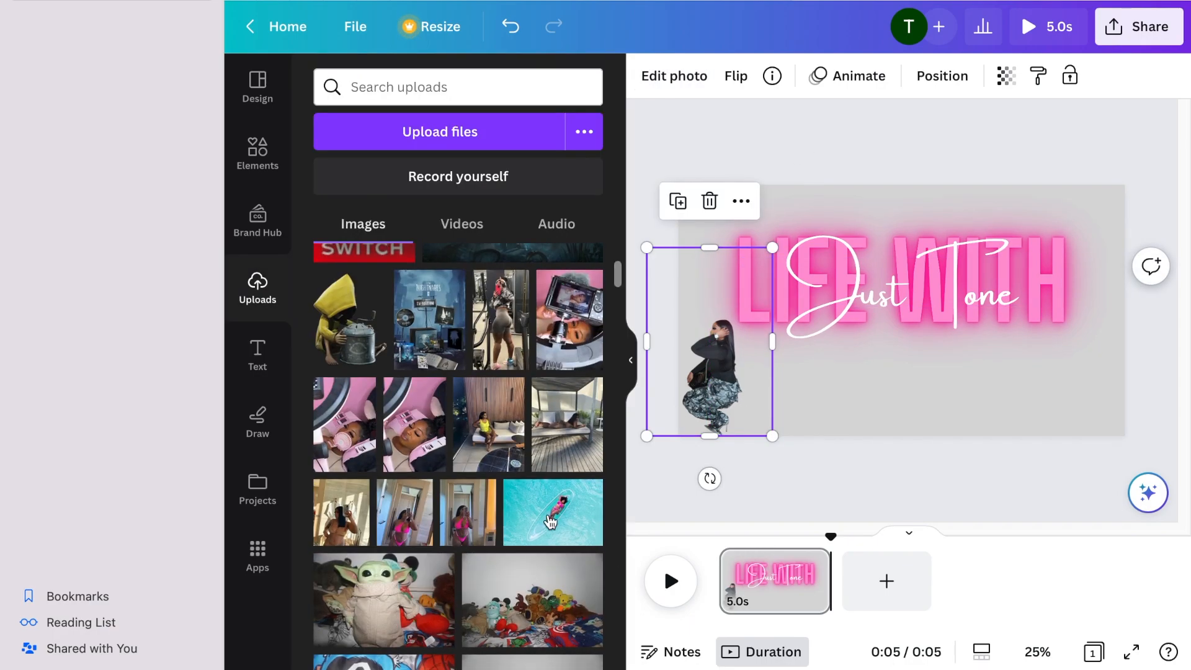
pyautogui.click(552, 522)
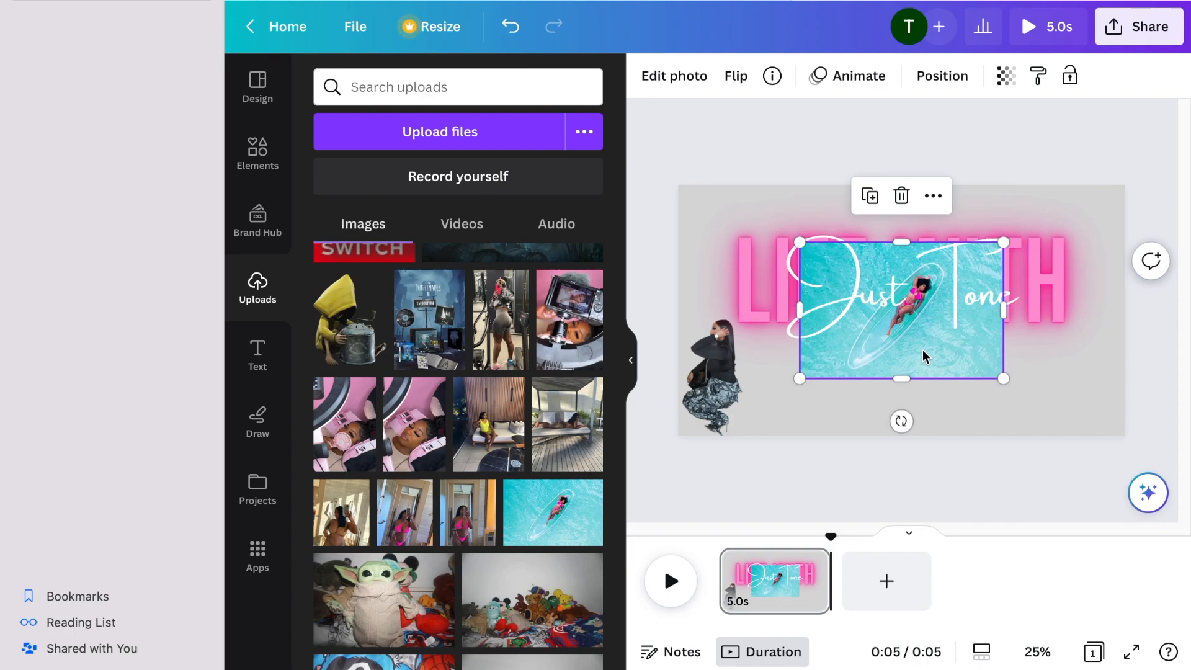
pyautogui.moveTo(914, 351); pyautogui.dragTo(848, 415)
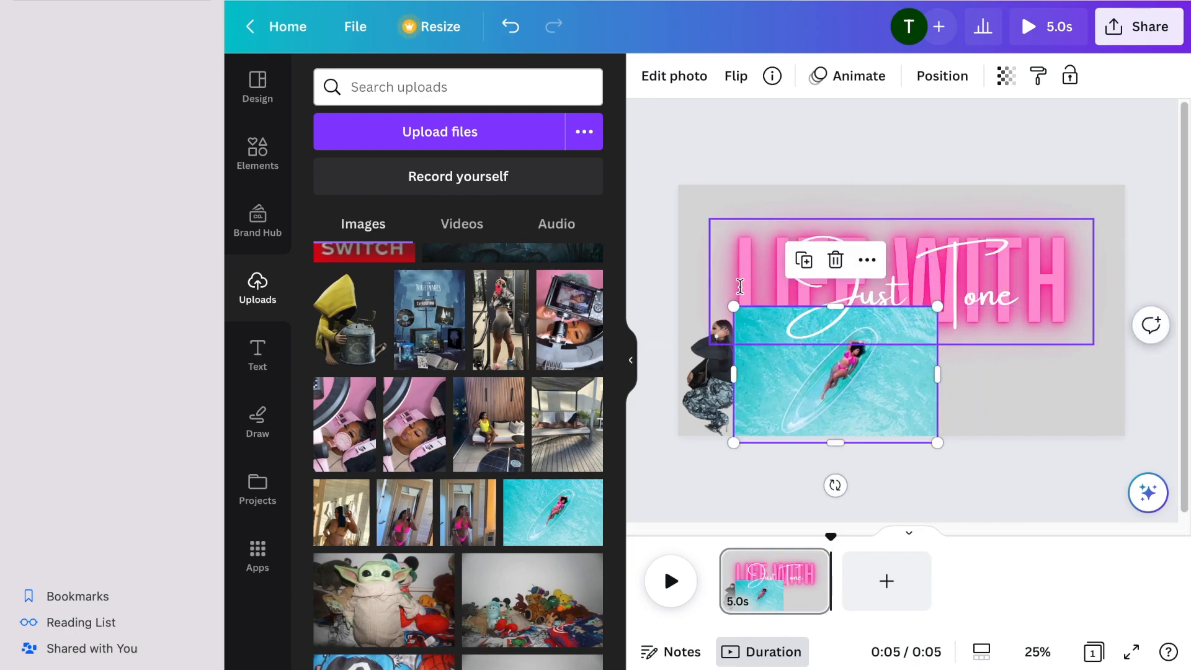
pyautogui.moveTo(734, 303); pyautogui.dragTo(695, 258)
# Send the turquoise water photo backward until it lies behind the text and the woman's cutout
pyautogui.click(955, 79)
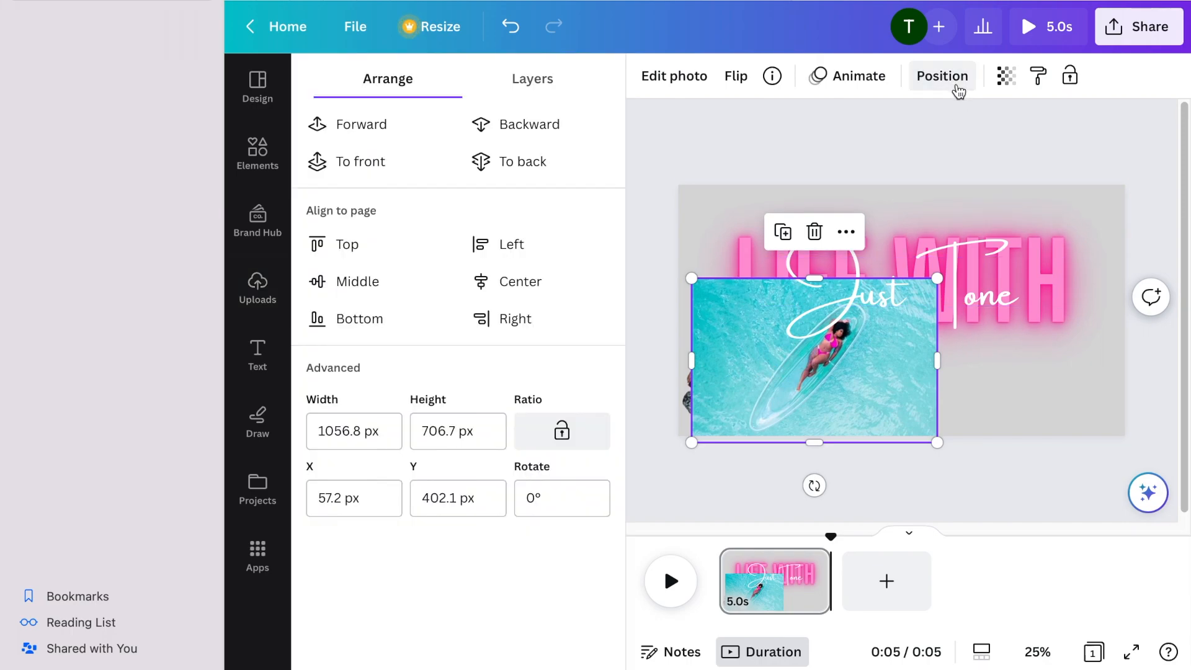
pyautogui.click(539, 139)
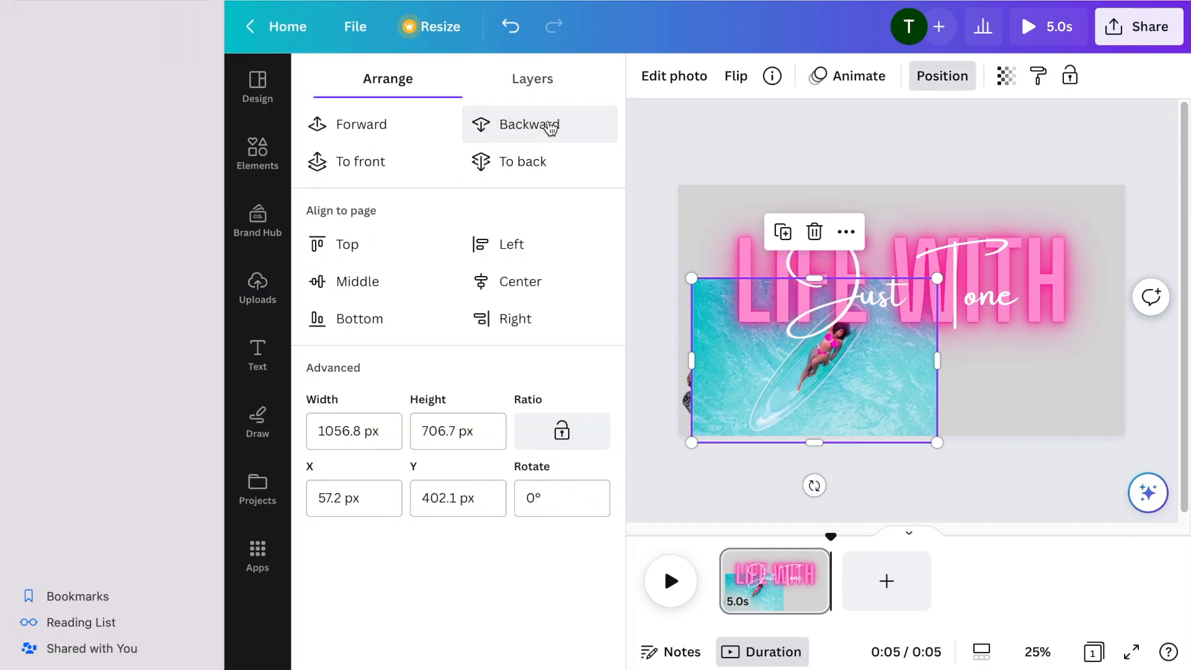
pyautogui.click(541, 126)
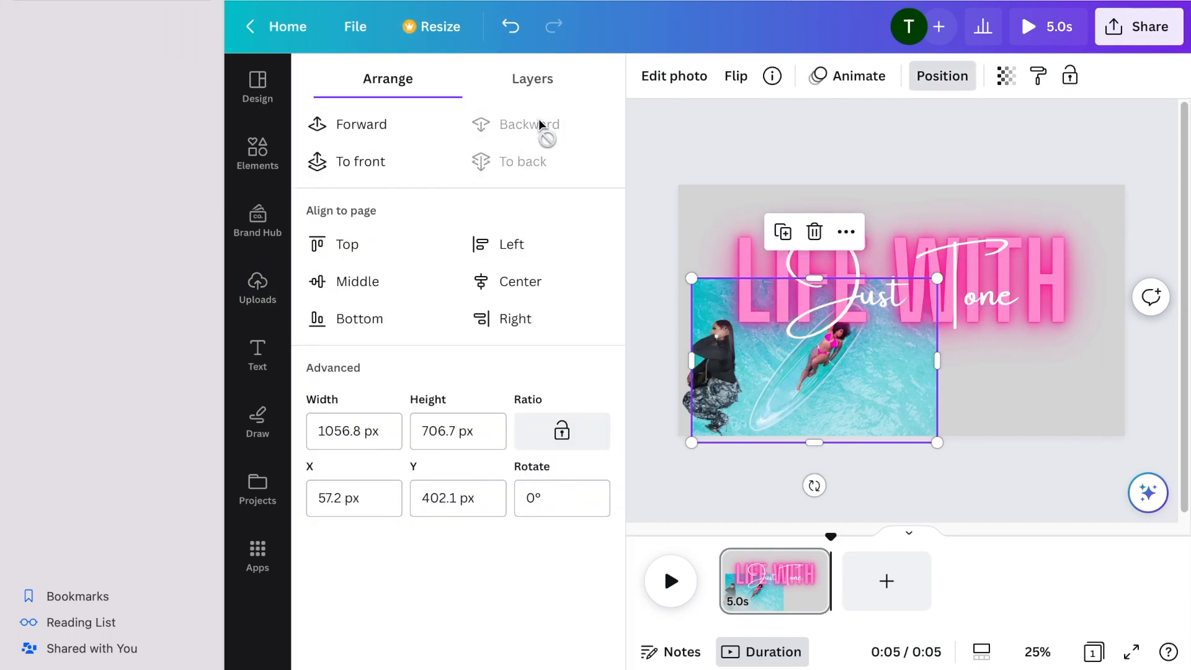
# Place the two mirror selfie photos side by side in the page's upper-left corner above the water photo
pyautogui.click(795, 153)
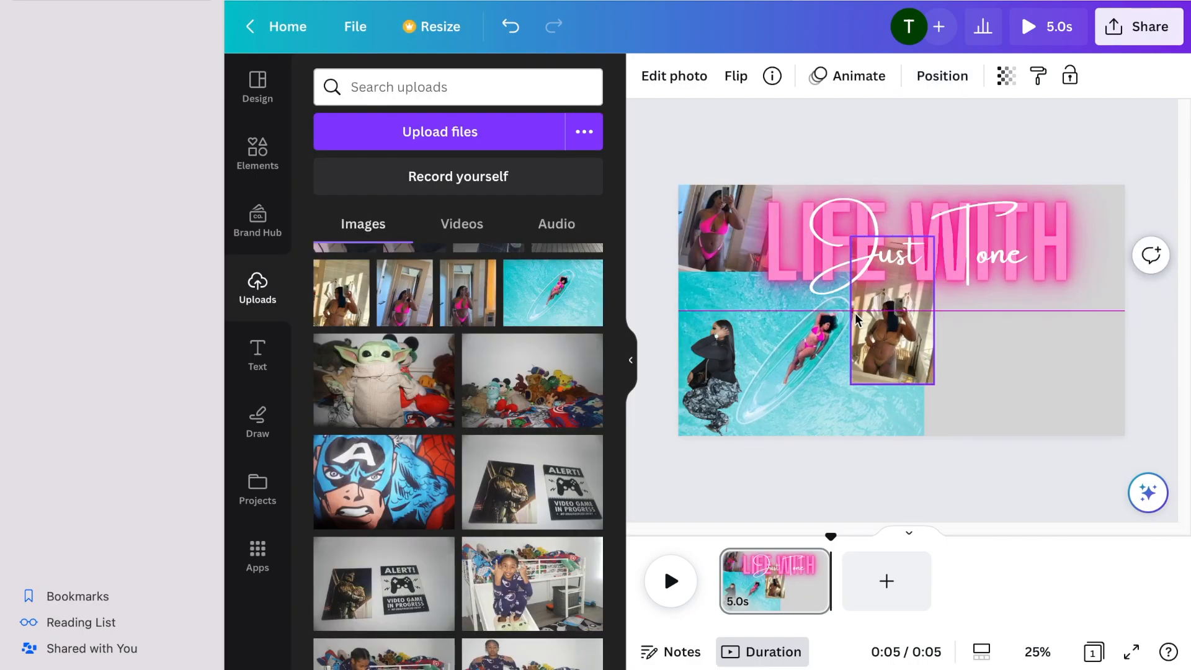
pyautogui.moveTo(819, 280); pyautogui.dragTo(795, 260)
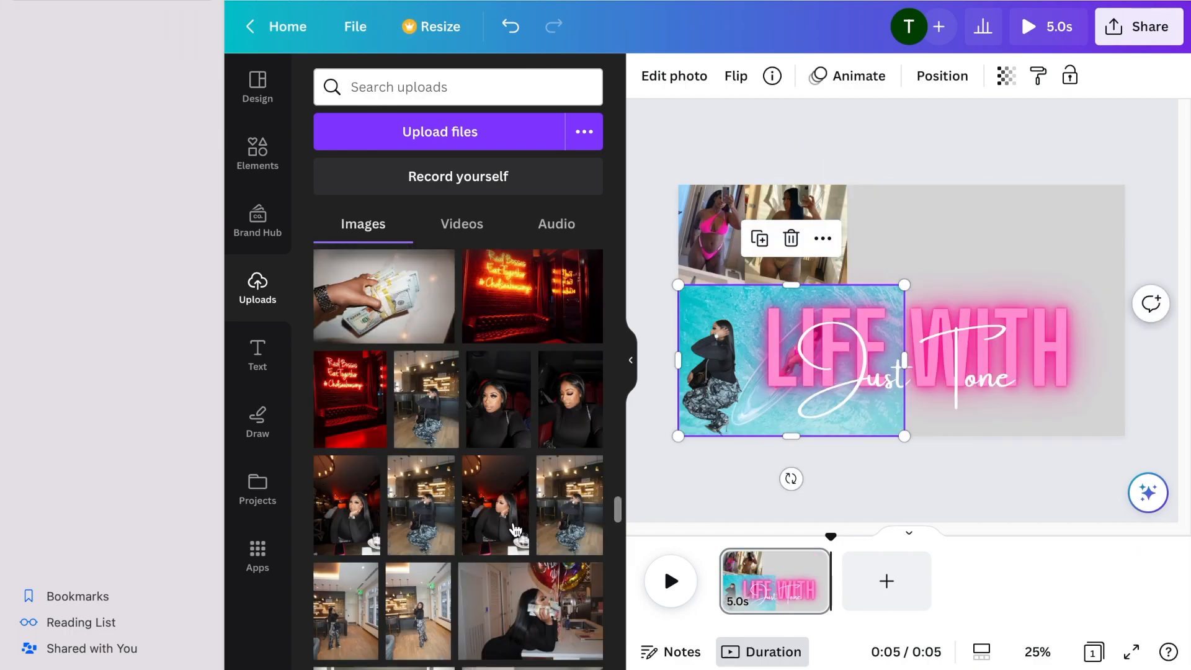
# Add the dark restaurant portrait to the page's lower-right corner and the bright hallway photo above it
pyautogui.scroll(2, 514, 530)
pyautogui.scroll(3, 516, 530)
pyautogui.scroll(-3, 515, 530)
pyautogui.scroll(-2, 515, 529)
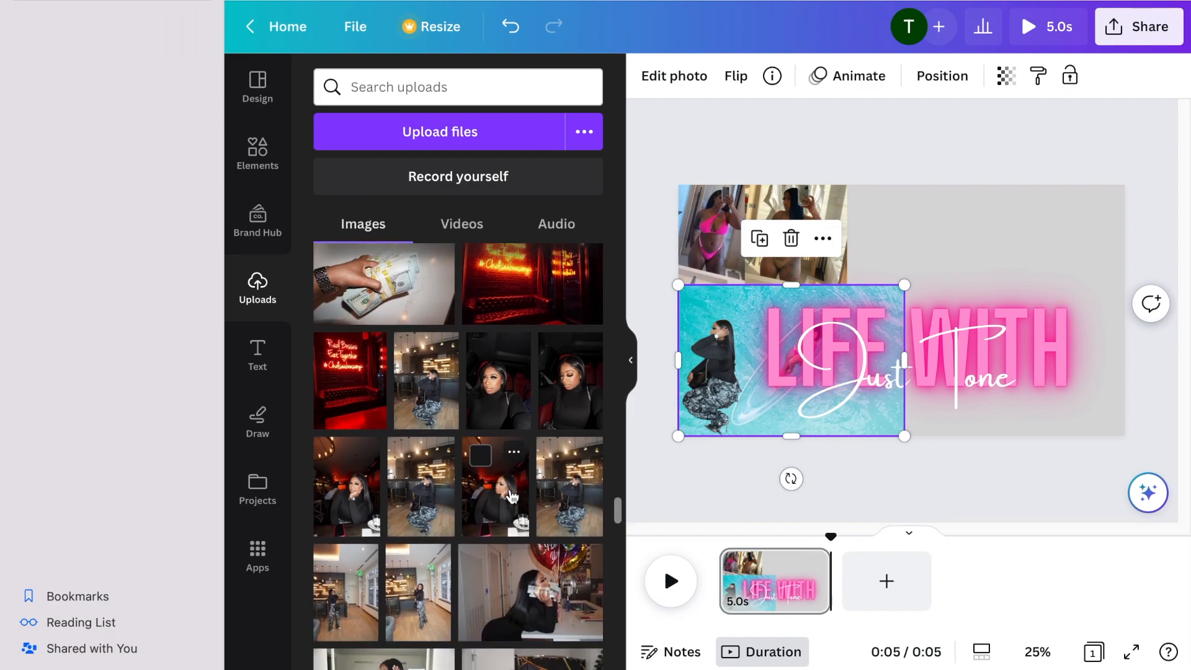
pyautogui.click(511, 496)
pyautogui.moveTo(948, 270); pyautogui.dragTo(1083, 321)
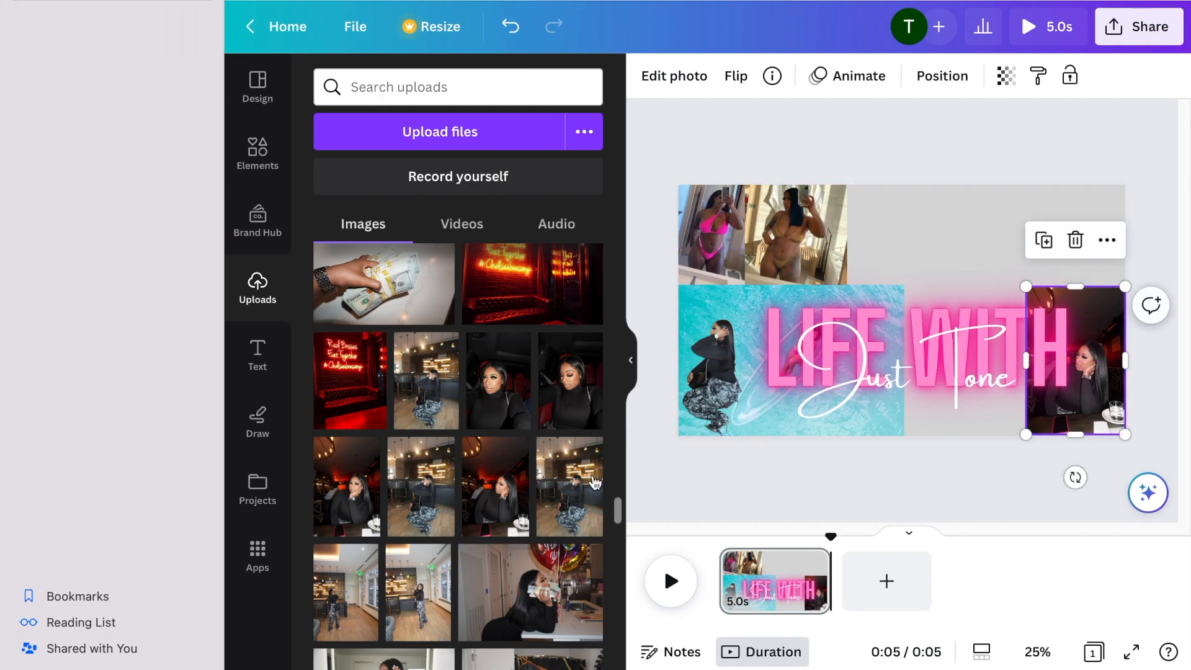
pyautogui.click(405, 602)
pyautogui.moveTo(886, 270); pyautogui.dragTo(1063, 219)
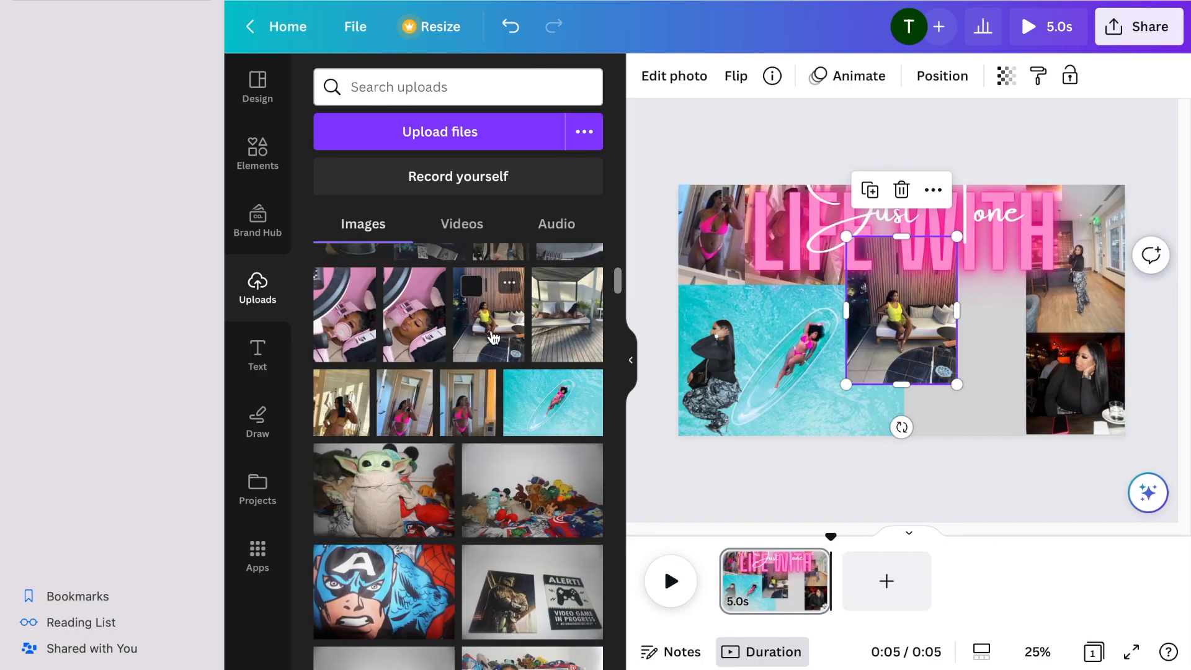
# Enlarge the sofa photo to the page's full height and fit it in the centre between the side photos
pyautogui.moveTo(912, 308); pyautogui.dragTo(968, 368)
pyautogui.moveTo(907, 292); pyautogui.dragTo(869, 178)
pyautogui.moveTo(974, 356); pyautogui.dragTo(972, 349)
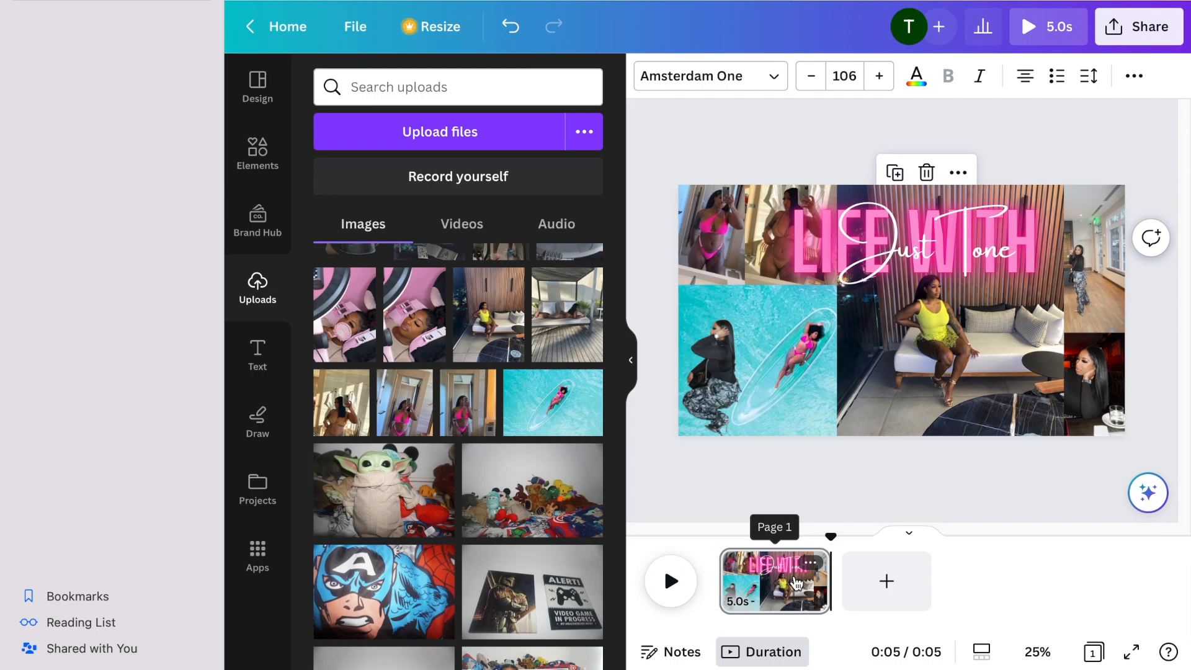
# Duplicate the finished collage page and open the copy for editing
pyautogui.rightClick(795, 576)
pyautogui.click(890, 340)
pyautogui.click(927, 578)
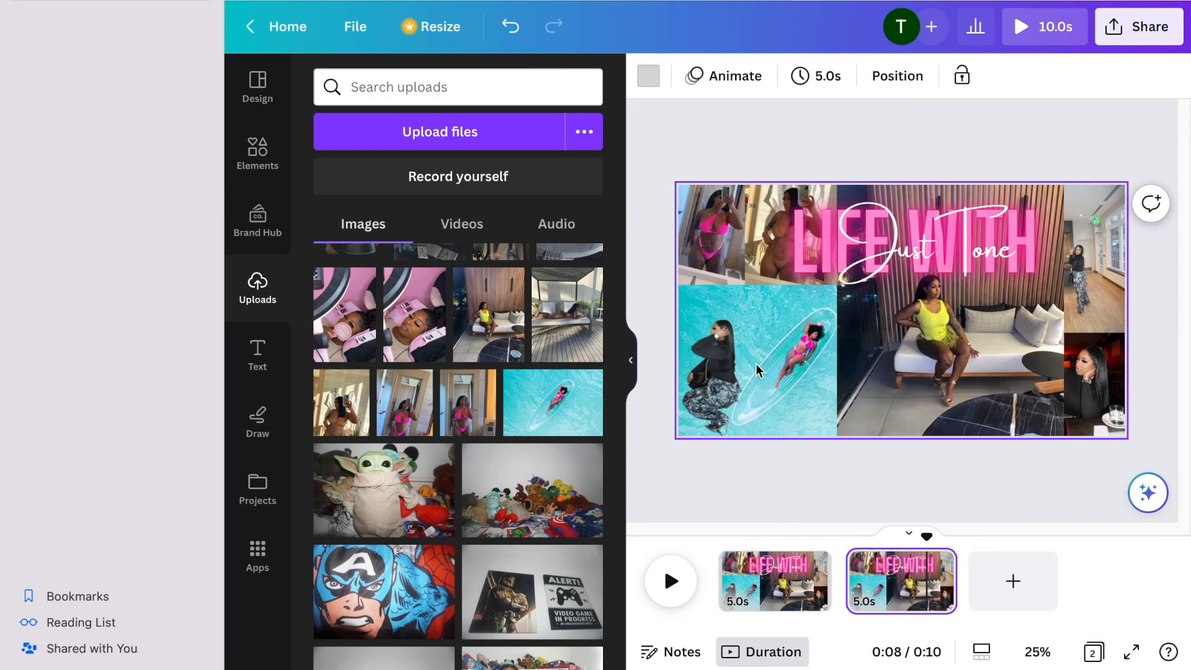
# Delete the woman's cutout and the water, sofa, restaurant and hallway photos from the second page
pyautogui.click(717, 371)
pyautogui.press('Delete')
pyautogui.click(787, 360)
pyautogui.press('Delete')
pyautogui.click(869, 274)
pyautogui.click(930, 348)
pyautogui.press('Delete')
pyautogui.click(1048, 374)
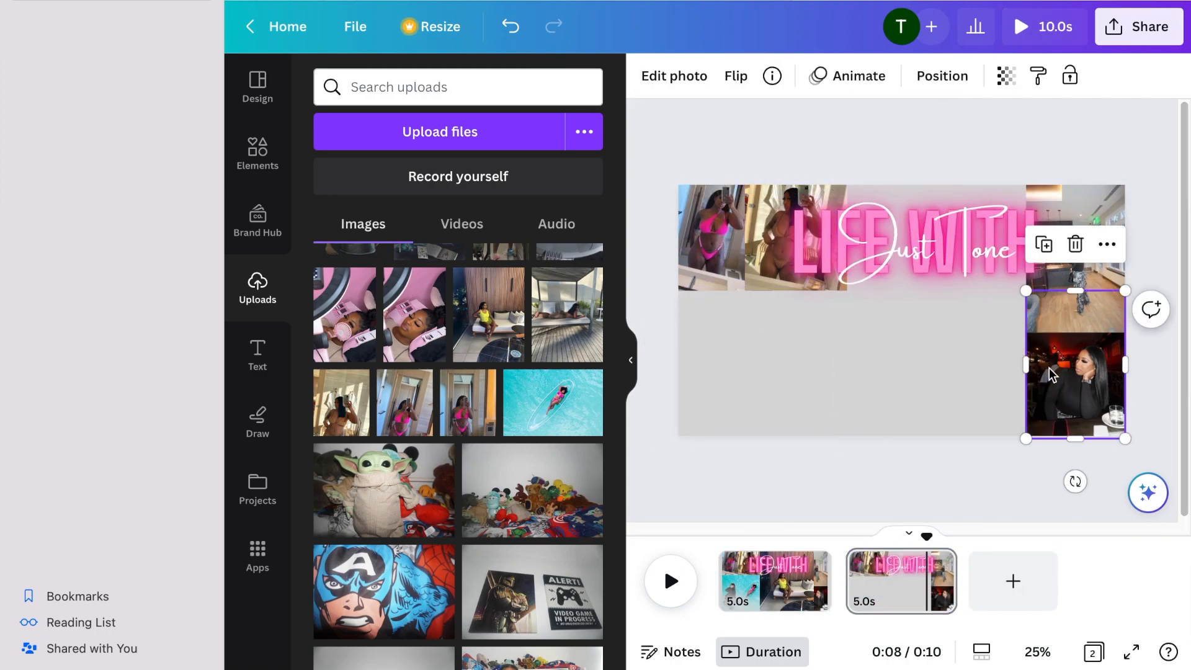
pyautogui.press('Delete')
pyautogui.click(1064, 273)
pyautogui.click(1068, 307)
pyautogui.press('Delete')
# Delete the mirror selfie photos from the second page's upper-left area, keeping only the title text
pyautogui.click(760, 254)
pyautogui.click(704, 247)
pyautogui.press('Delete')
pyautogui.click(774, 249)
pyautogui.press('Escape')
pyautogui.moveTo(730, 258); pyautogui.dragTo(819, 239)
pyautogui.click(766, 205)
pyautogui.press('Delete')
# Search the elements for "heart", add the hand-drawn heart outline graphic and colour it bright pink
pyautogui.click(257, 154)
pyautogui.click(378, 92)
pyautogui.write('heart')
pyautogui.press('Return')
pyautogui.click(436, 391)
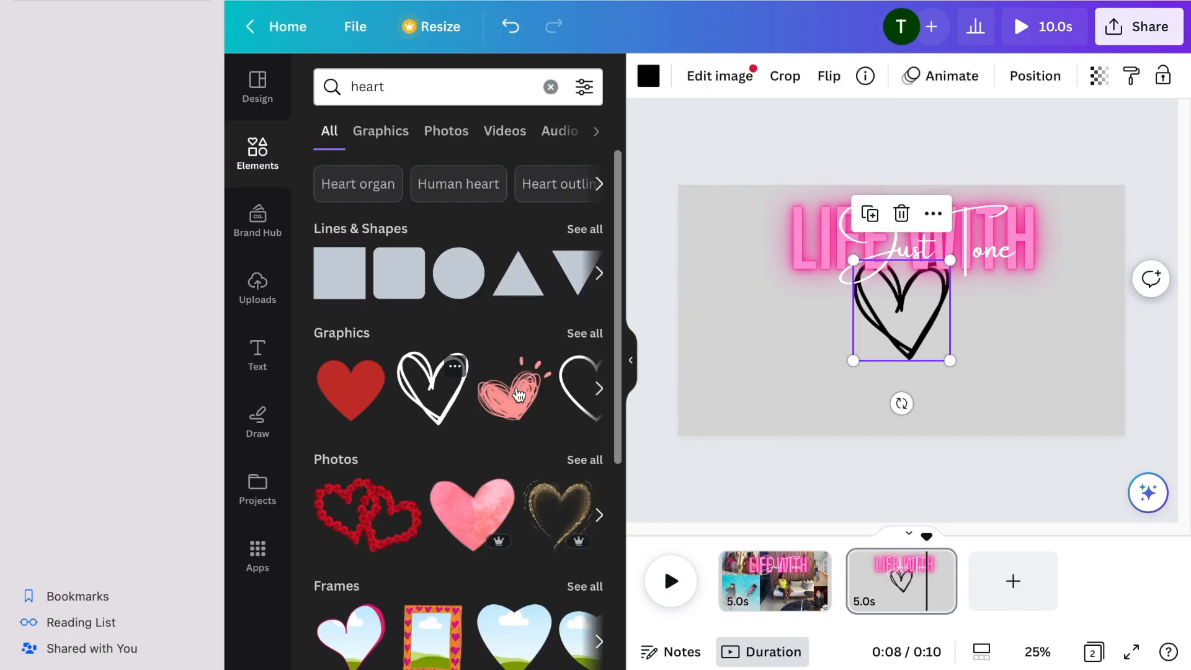
pyautogui.click(648, 76)
pyautogui.click(483, 188)
# Shrink the pink heart, place it above the title's right end, and shift the title text slightly down
pyautogui.moveTo(901, 322); pyautogui.dragTo(864, 361)
pyautogui.moveTo(816, 300); pyautogui.dragTo(880, 338)
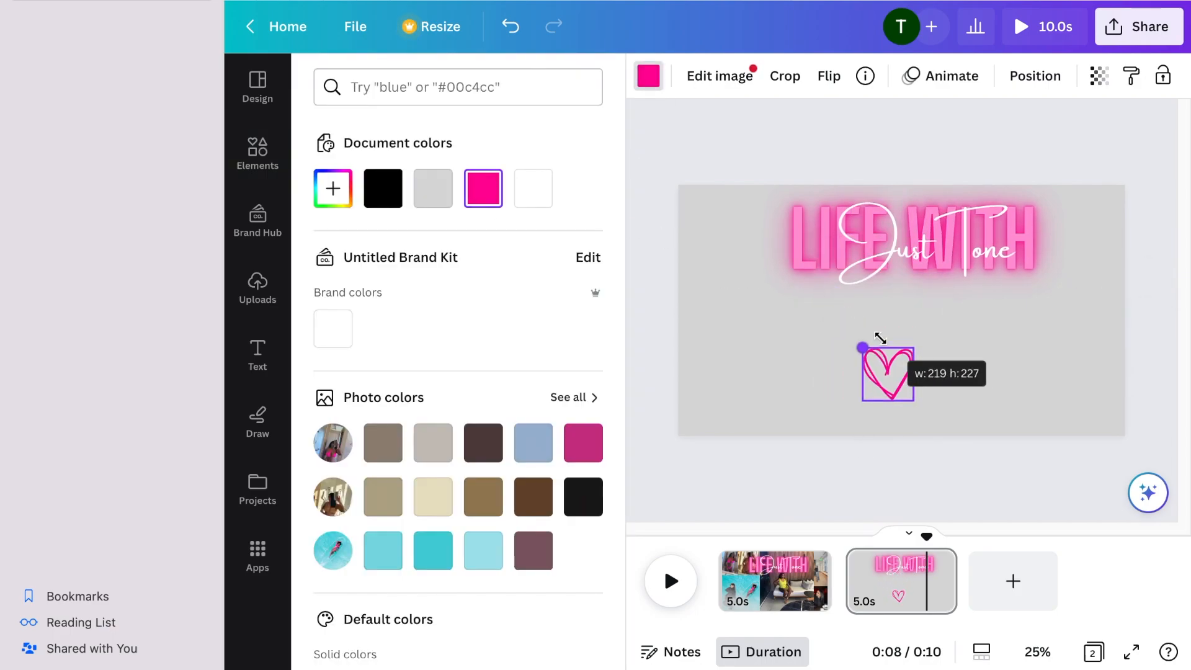
pyautogui.moveTo(890, 378); pyautogui.dragTo(1062, 211)
pyautogui.moveTo(992, 249); pyautogui.dragTo(980, 272)
pyautogui.moveTo(968, 337); pyautogui.dragTo(966, 277)
pyautogui.moveTo(1054, 205); pyautogui.dragTo(1039, 216)
pyautogui.click(1134, 135)
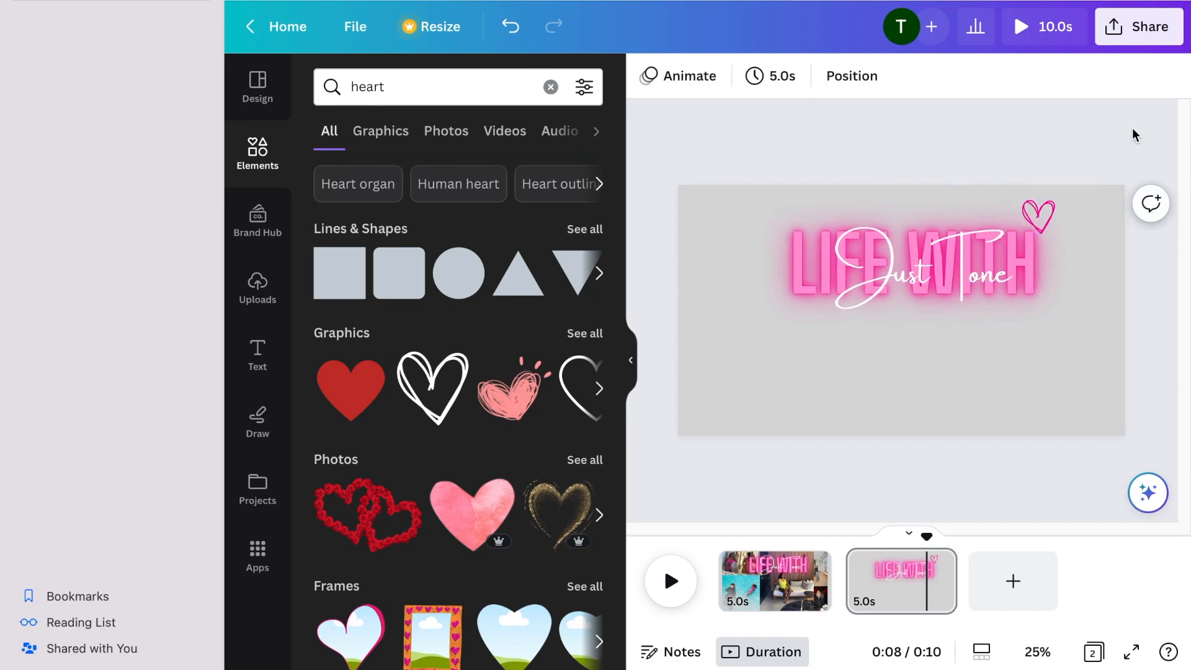
# Add three uploaded black-turtleneck portraits and spread them across the lower part of the second page
pyautogui.click(258, 286)
pyautogui.scroll(1, 487, 540)
pyautogui.click(552, 422)
pyautogui.moveTo(910, 321); pyautogui.dragTo(817, 386)
pyautogui.click(498, 422)
pyautogui.moveTo(923, 348); pyautogui.dragTo(922, 395)
pyautogui.click(355, 537)
pyautogui.moveTo(913, 337); pyautogui.dragTo(1045, 342)
pyautogui.moveTo(720, 336); pyautogui.dragTo(960, 384)
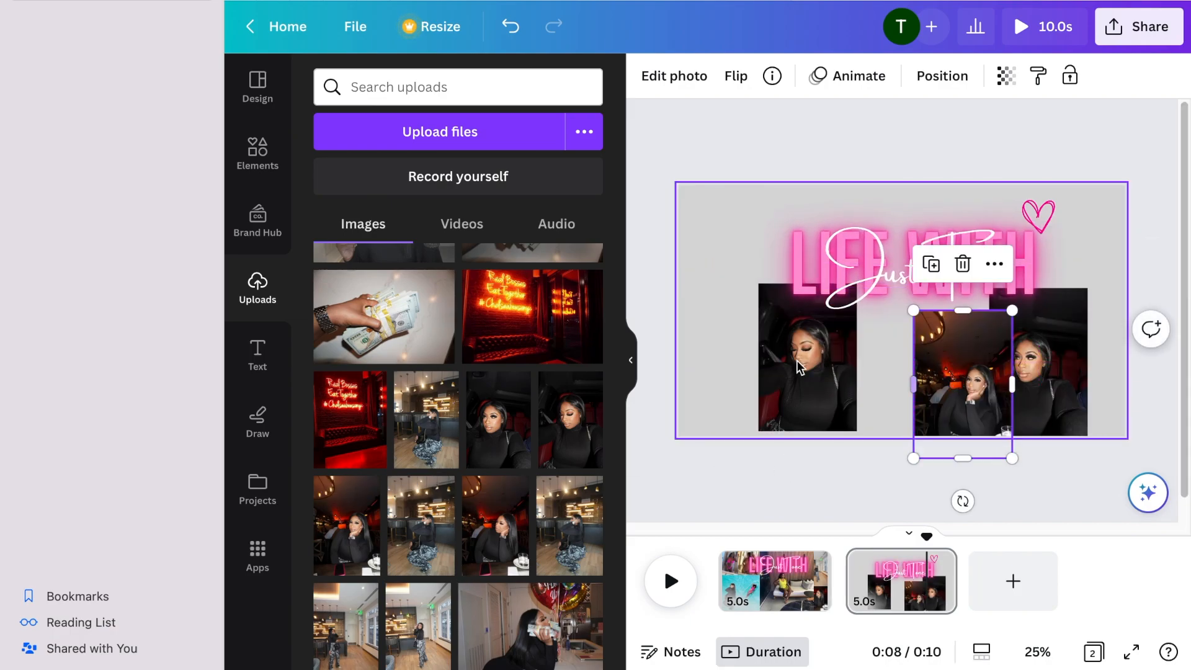
# Enlarge the leftmost portrait, remove its background with BG Remover, and align it along the page's left edge
pyautogui.click(798, 366)
pyautogui.moveTo(799, 366); pyautogui.dragTo(752, 366)
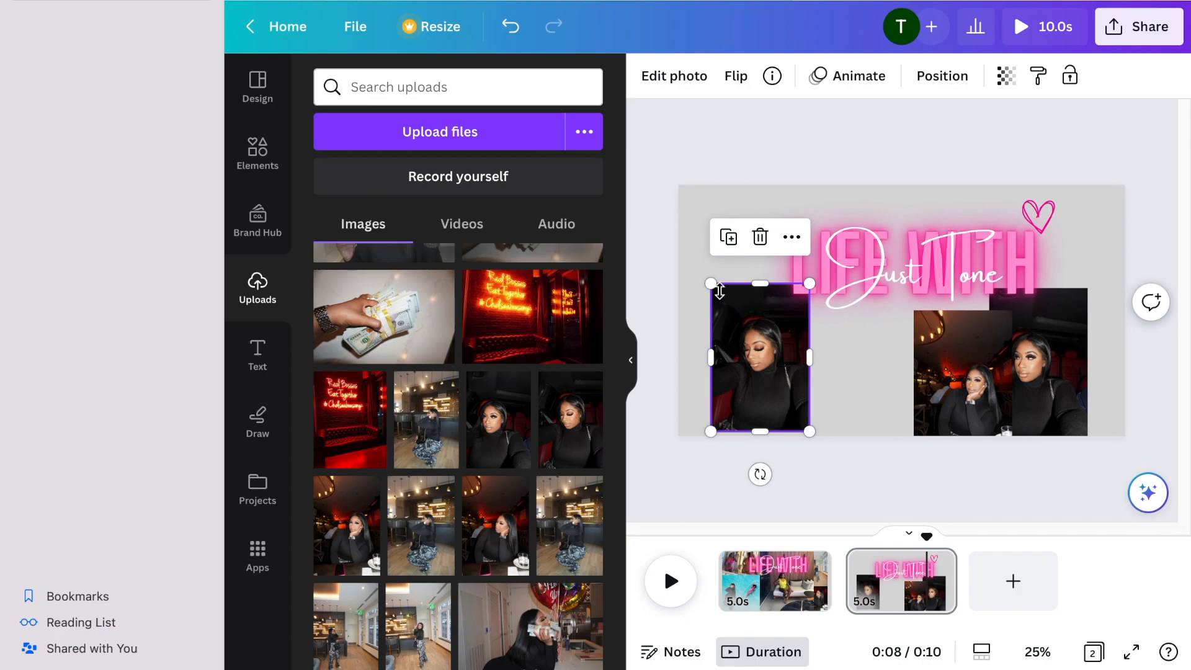
pyautogui.moveTo(712, 283); pyautogui.dragTo(682, 134)
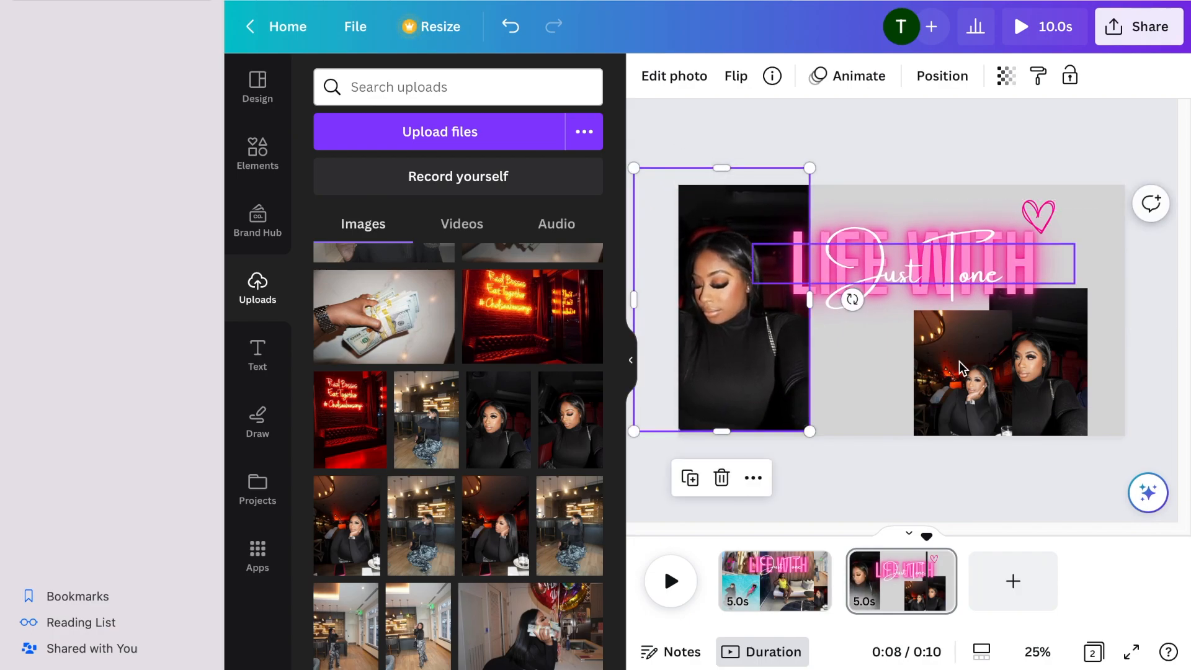
pyautogui.click(683, 77)
pyautogui.click(361, 240)
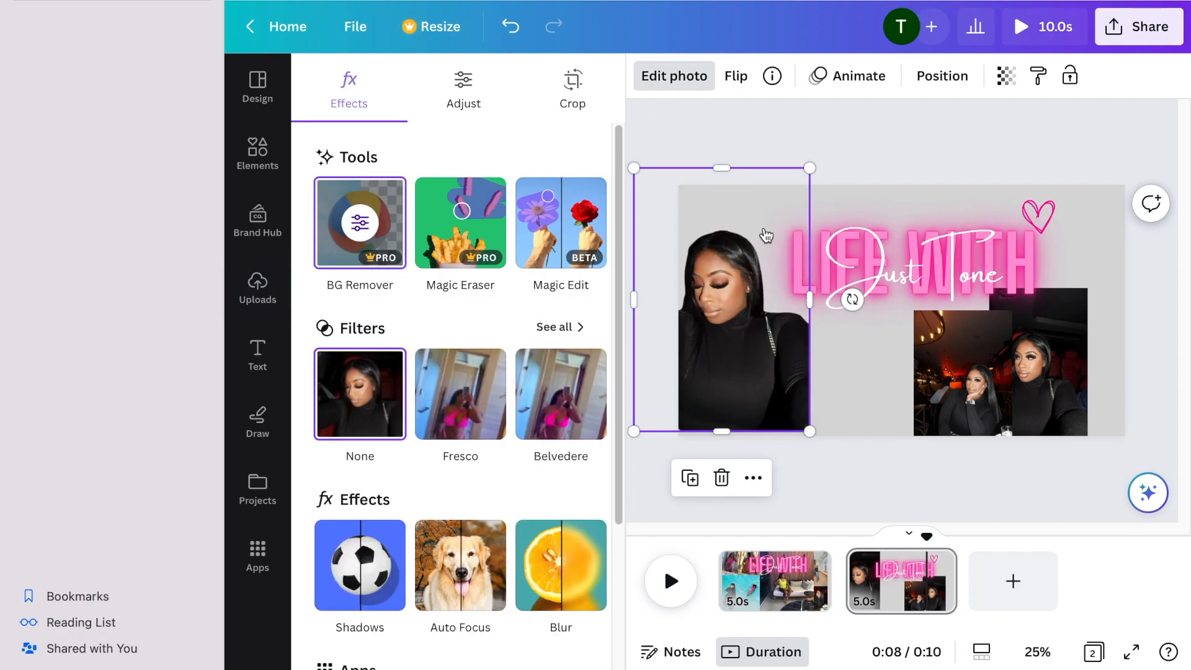
pyautogui.moveTo(769, 349); pyautogui.dragTo(763, 347)
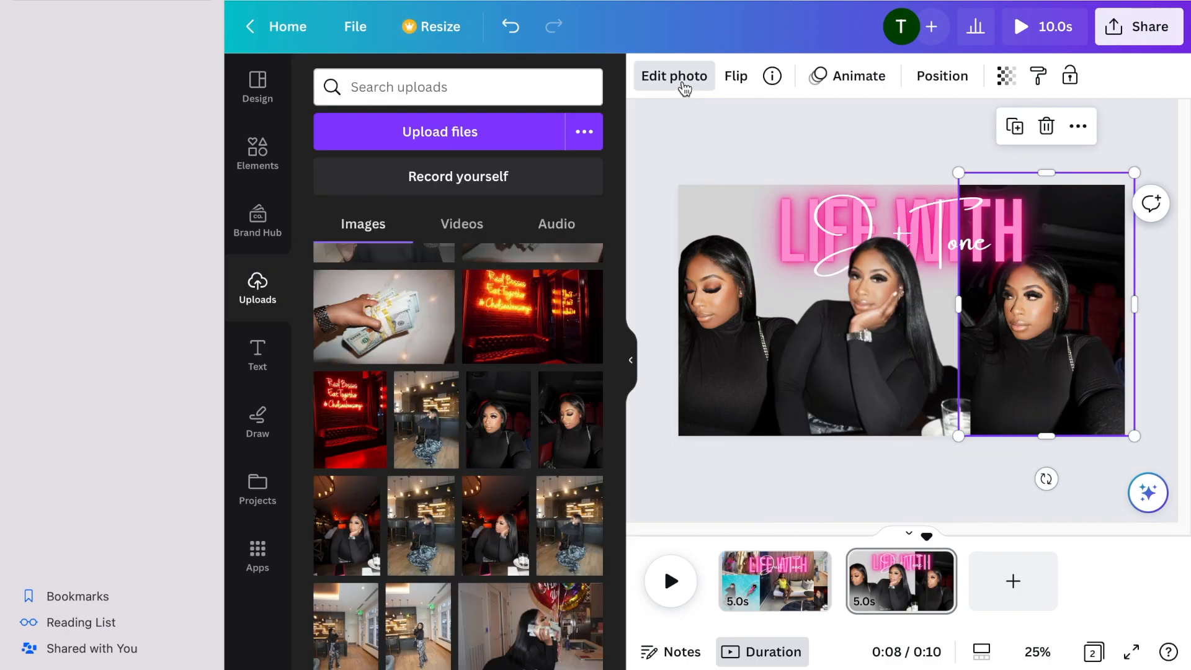
# Remove the rightmost portrait's background, enlarge the cutout and position it along the page's right edge
pyautogui.click(682, 84)
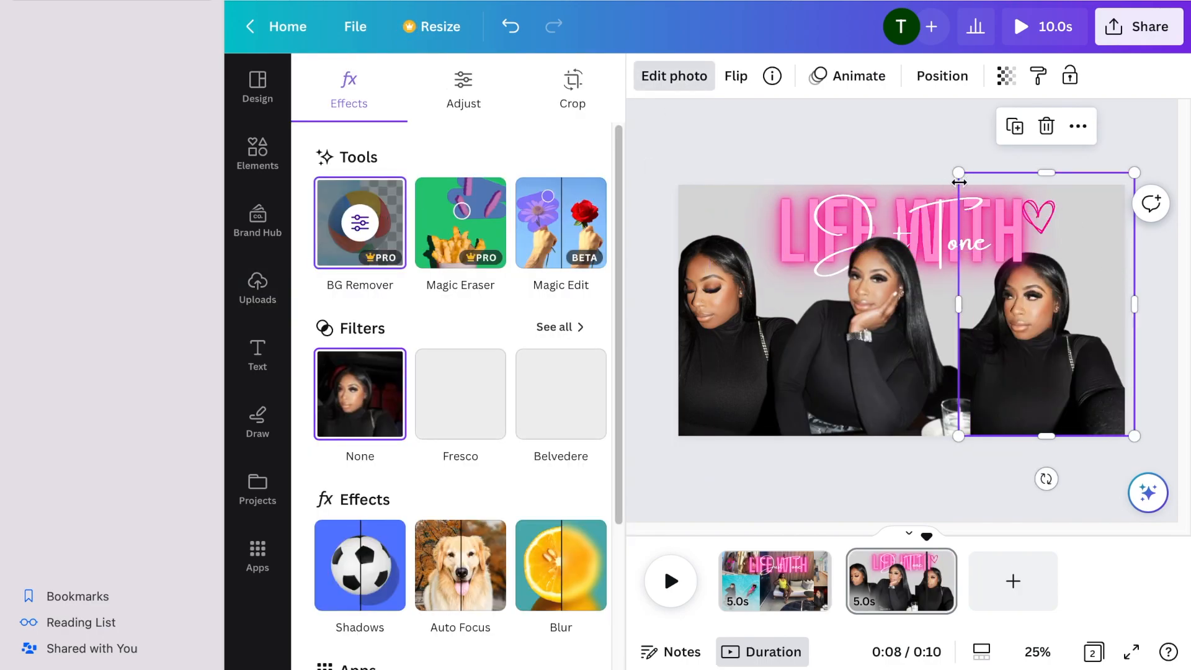
pyautogui.moveTo(958, 172); pyautogui.dragTo(926, 124)
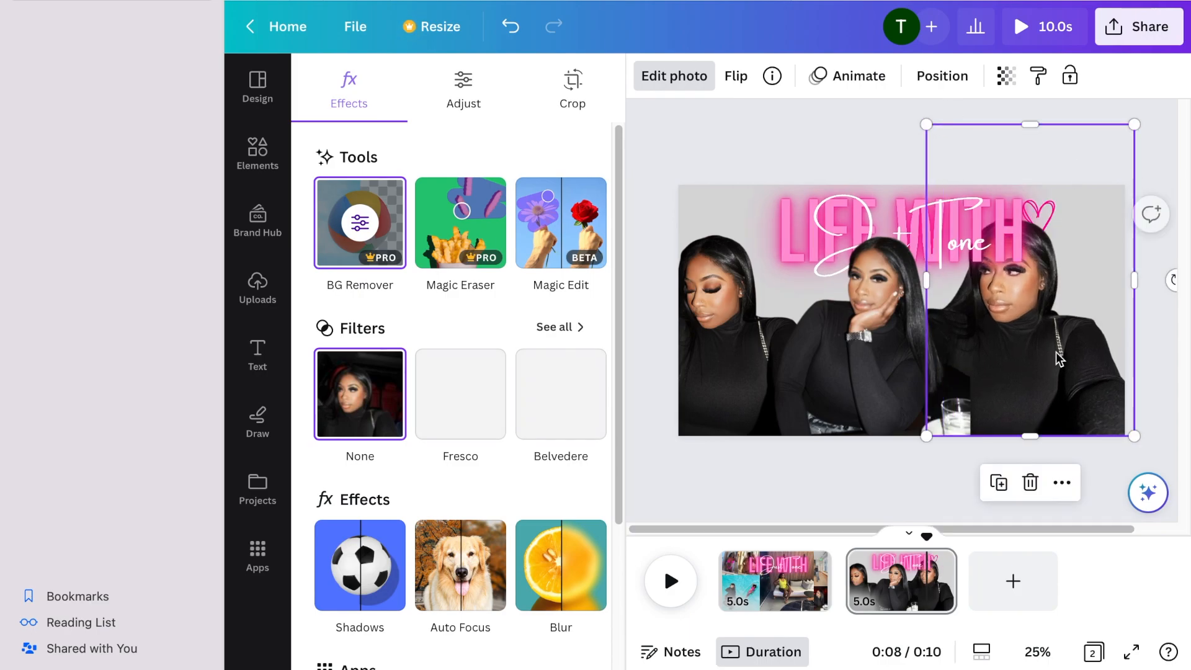
pyautogui.moveTo(1042, 333); pyautogui.dragTo(1052, 335)
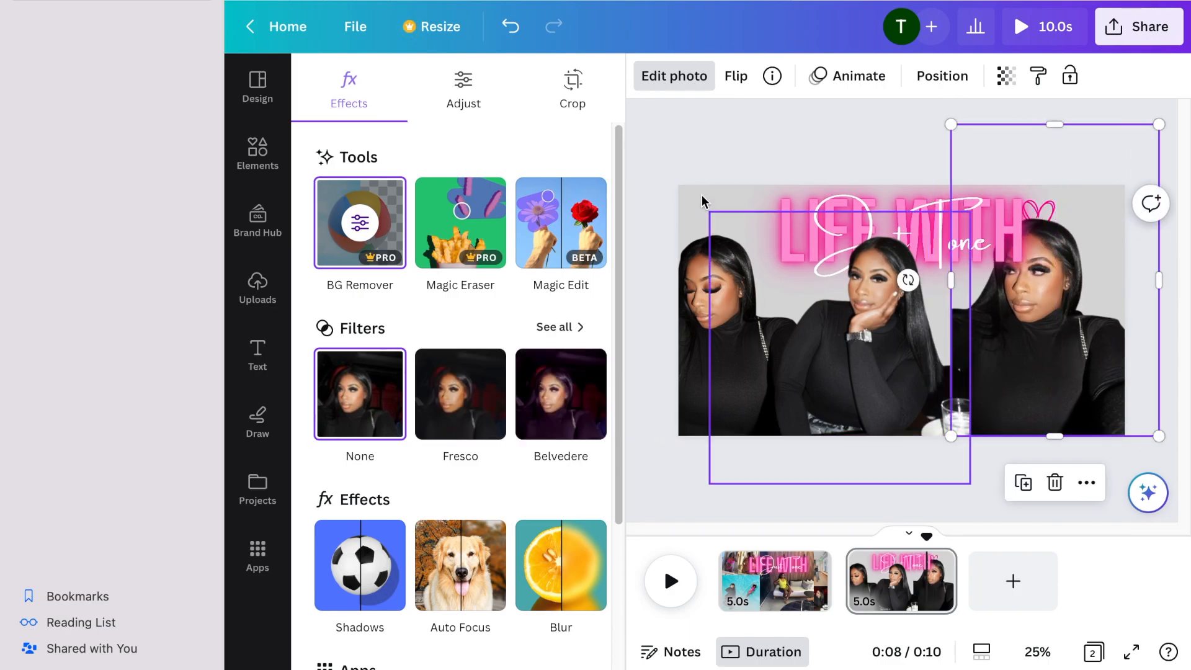
# Apply the Pop animation on enter to all three portrait cutouts and preview the video
pyautogui.click(825, 206)
pyautogui.click(848, 75)
pyautogui.scroll(-1, 577, 177)
pyautogui.click(355, 391)
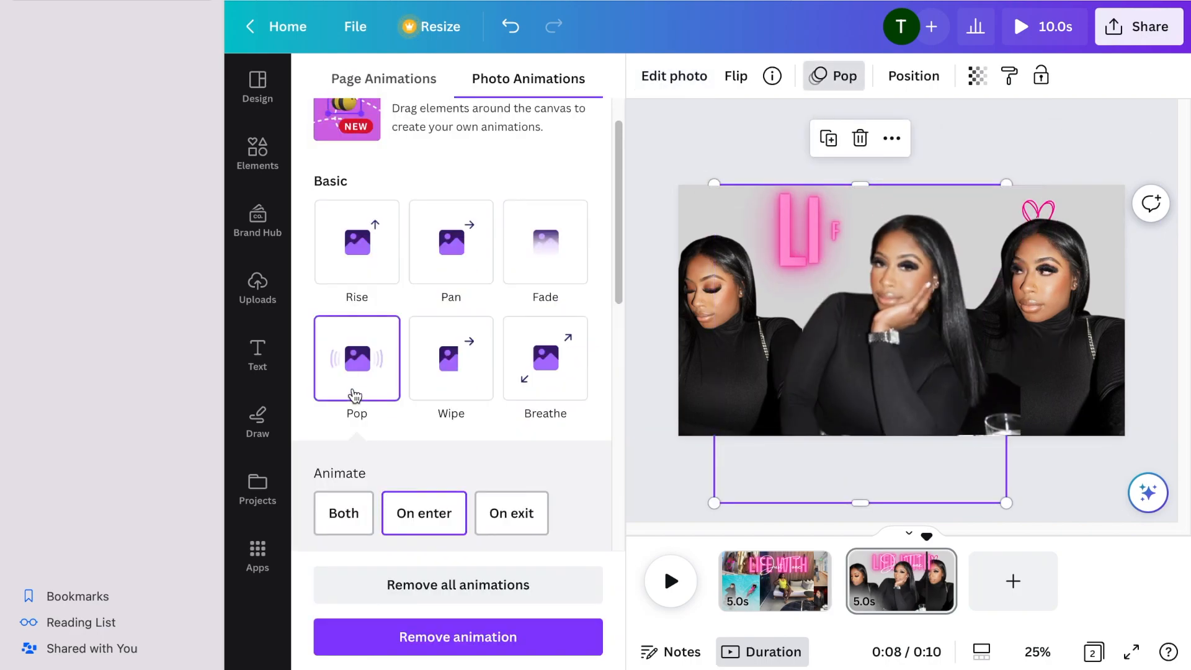
pyautogui.click(695, 329)
pyautogui.click(370, 378)
pyautogui.click(1040, 335)
pyautogui.click(367, 375)
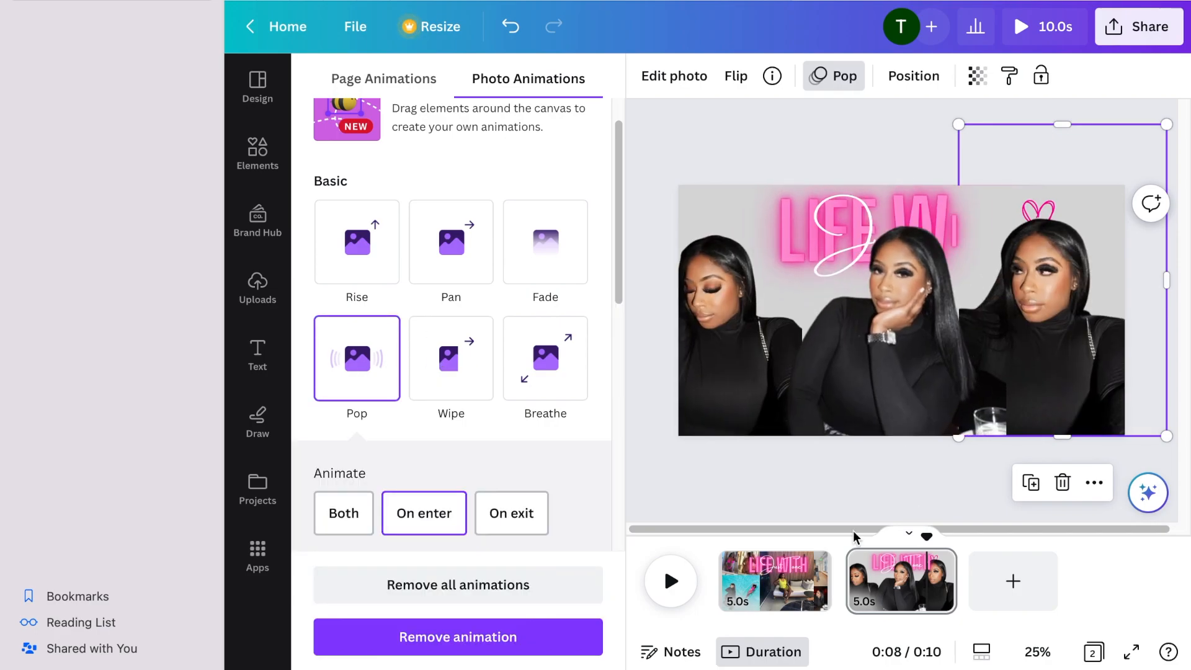
pyautogui.click(682, 579)
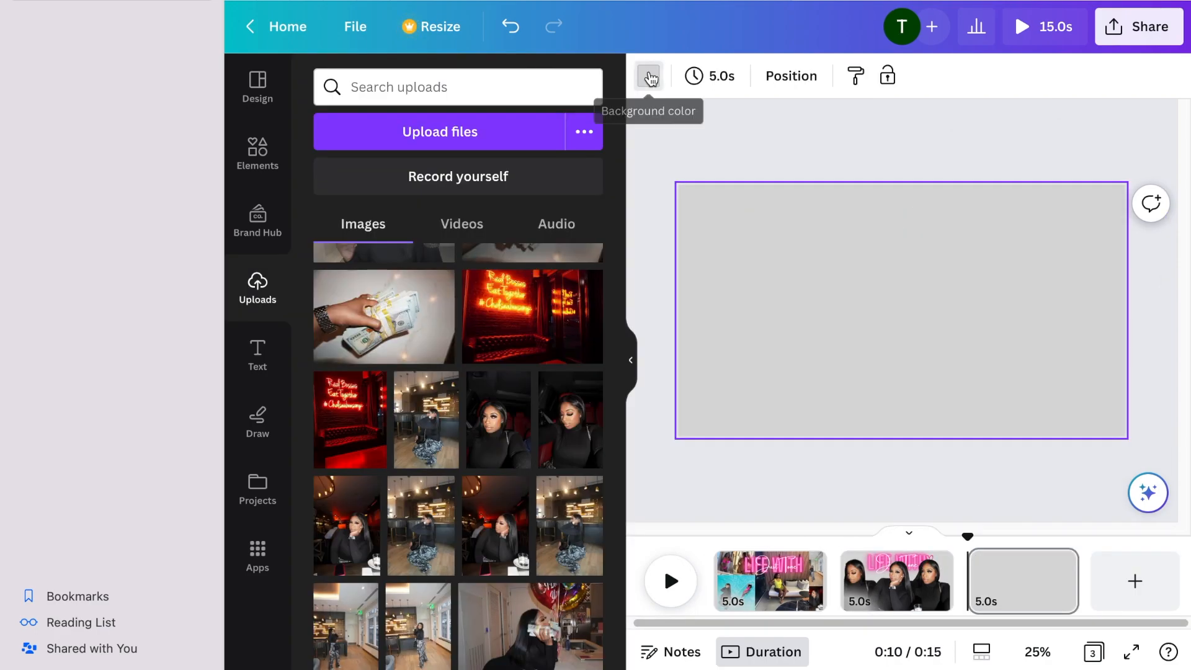
# Set the third page's background to bright pink and add the uploaded photo of the woman holding cash
pyautogui.click(649, 76)
pyautogui.click(433, 187)
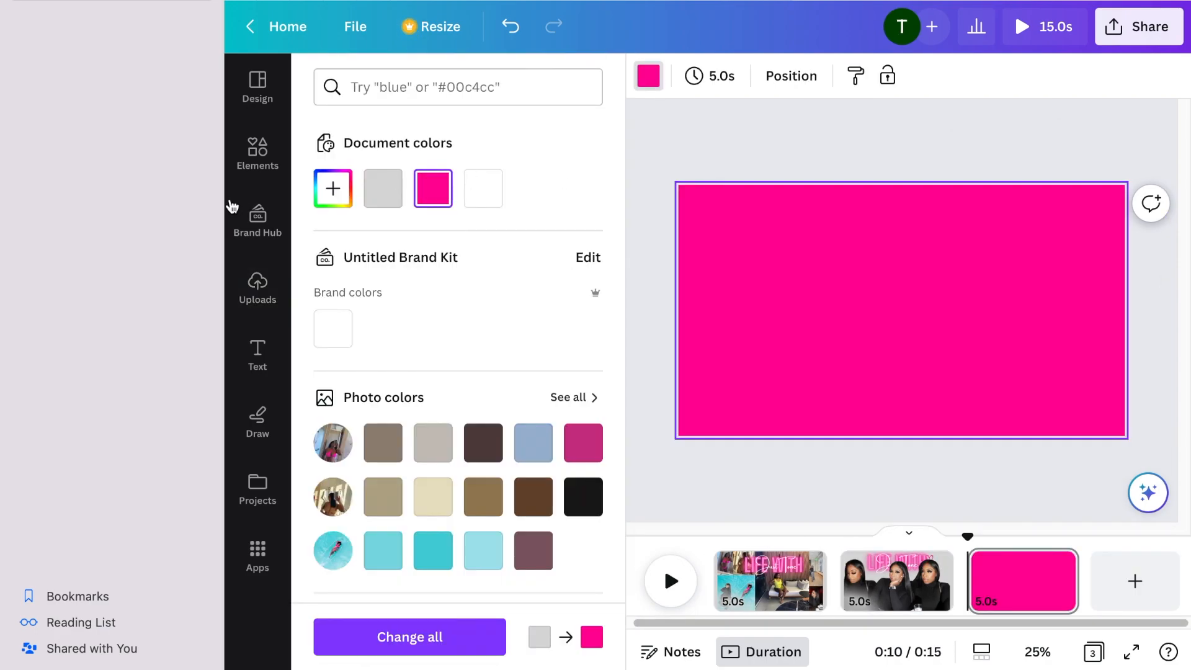
pyautogui.click(258, 287)
pyautogui.scroll(-2, 533, 546)
pyautogui.click(533, 558)
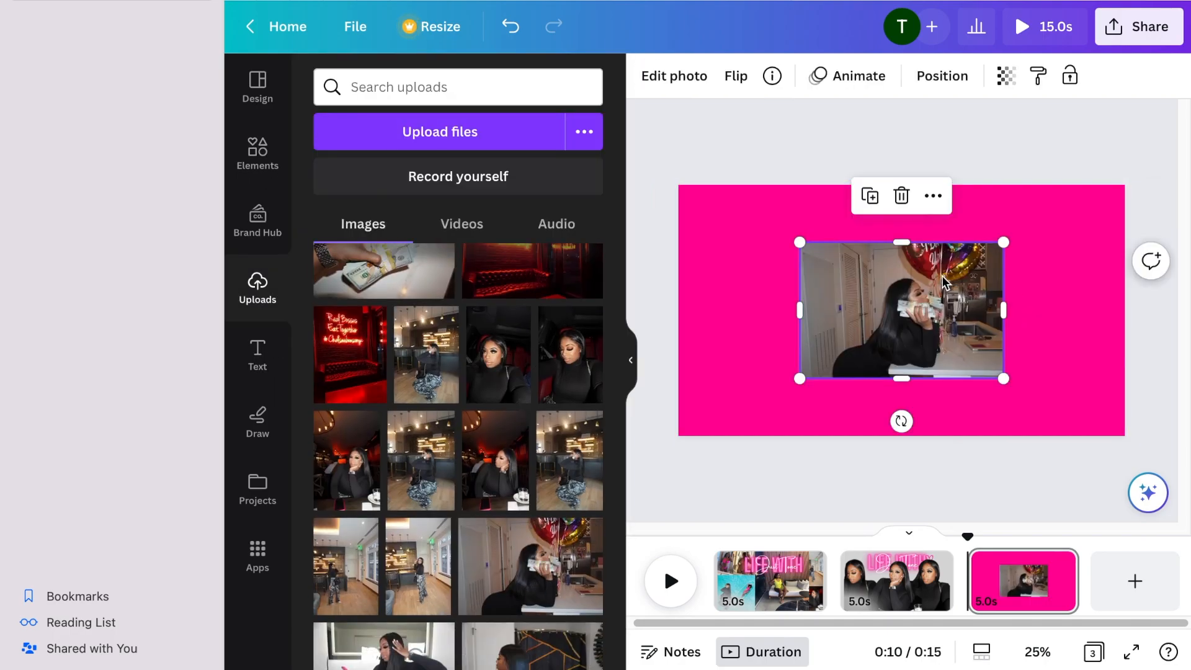
# Remove the cash photo's background and place the resized cutout in the page's lower-right corner
pyautogui.click(674, 76)
pyautogui.click(360, 223)
pyautogui.moveTo(929, 285); pyautogui.dragTo(1051, 318)
pyautogui.moveTo(870, 231); pyautogui.dragTo(868, 234)
pyautogui.moveTo(1005, 322); pyautogui.dragTo(1078, 347)
# Add the seated pink-dress photo, enlarge it to page height, remove its background and place it right of centre
pyautogui.click(257, 288)
pyautogui.click(373, 608)
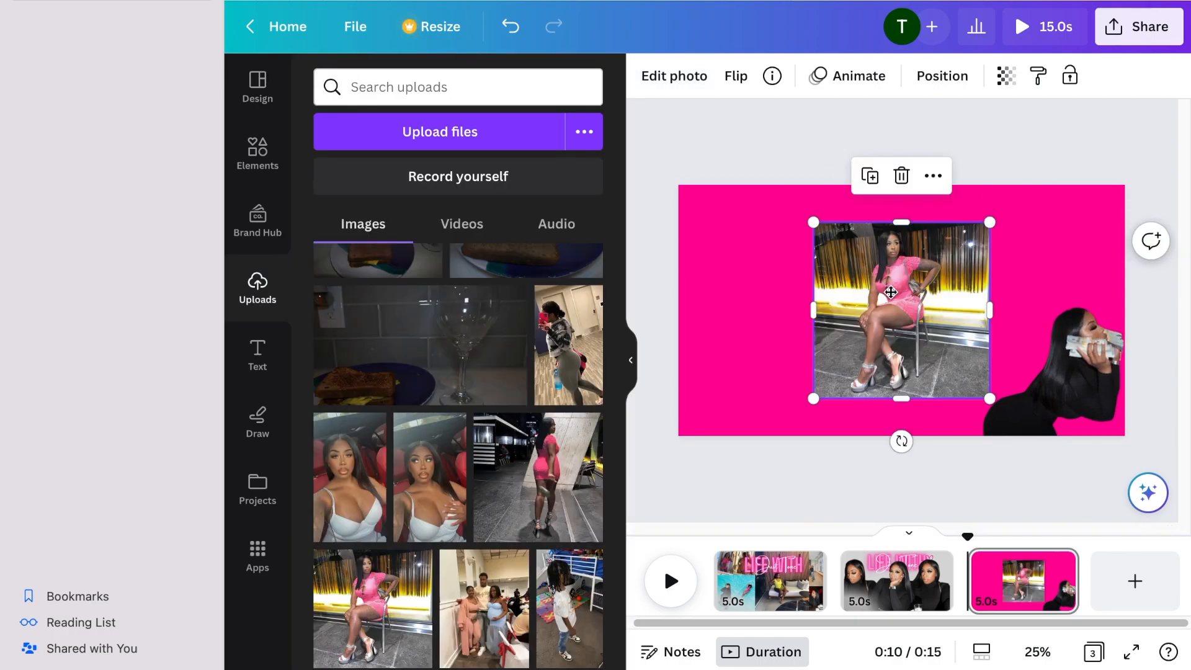
pyautogui.moveTo(900, 316); pyautogui.dragTo(900, 353)
pyautogui.moveTo(814, 259); pyautogui.dragTo(736, 176)
pyautogui.click(674, 76)
pyautogui.click(360, 222)
pyautogui.moveTo(863, 277); pyautogui.dragTo(956, 282)
pyautogui.click(671, 144)
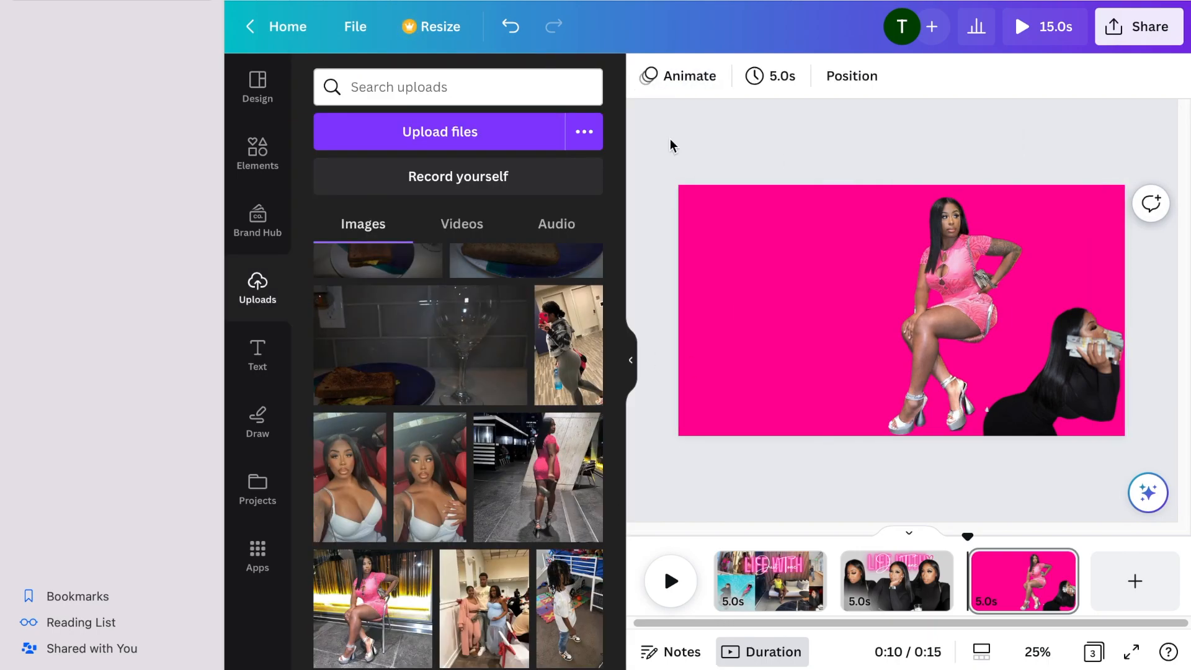
pyautogui.click(949, 260)
pyautogui.click(1053, 149)
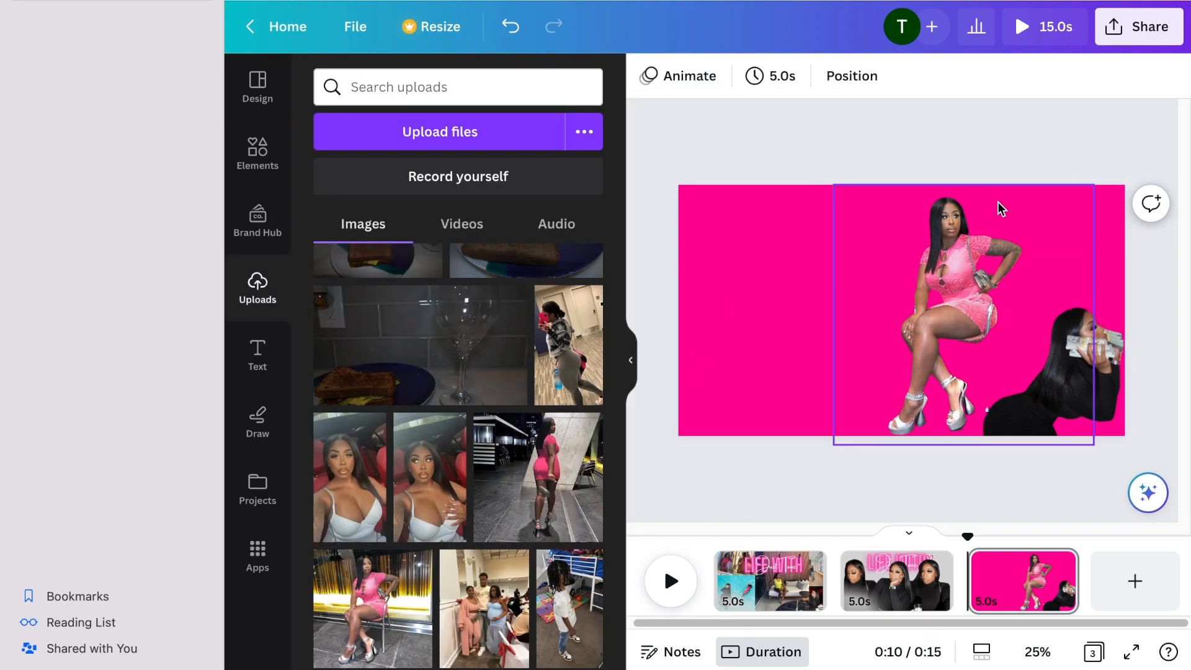
# Add the uploaded back-view pink-dress photo, enlarge it over the page's left half and remove its background
pyautogui.click(537, 478)
pyautogui.moveTo(894, 304); pyautogui.dragTo(793, 323)
pyautogui.moveTo(713, 241); pyautogui.dragTo(695, 182)
pyautogui.moveTo(844, 273); pyautogui.dragTo(823, 300)
pyautogui.click(679, 82)
pyautogui.click(359, 223)
# Resize the back-view cutout to just under page height and position it at the page's left edge
pyautogui.moveTo(654, 229); pyautogui.dragTo(604, 167)
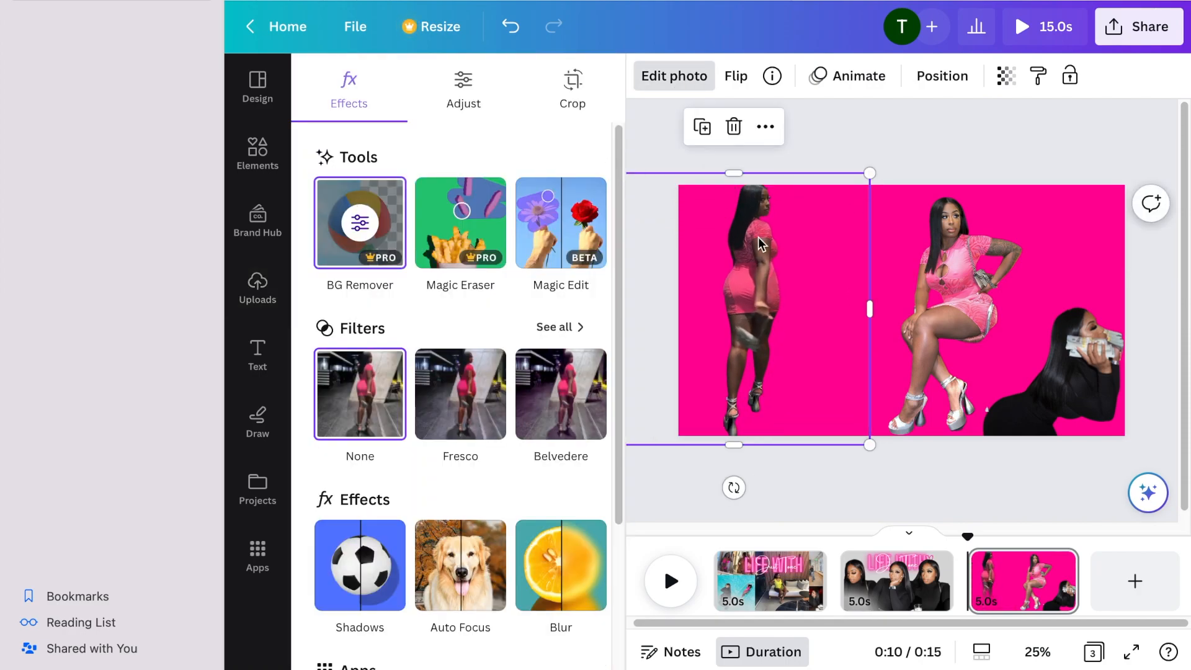
pyautogui.moveTo(759, 238); pyautogui.dragTo(790, 243)
pyautogui.moveTo(629, 179); pyautogui.dragTo(660, 210)
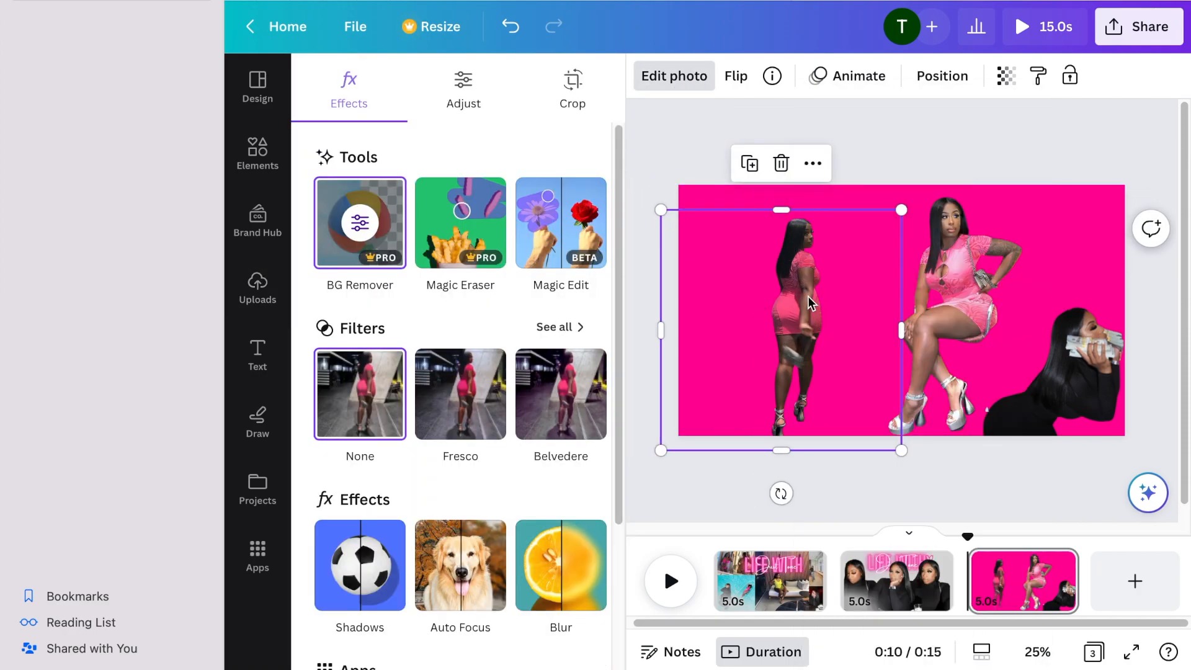
pyautogui.moveTo(808, 303); pyautogui.dragTo(724, 290)
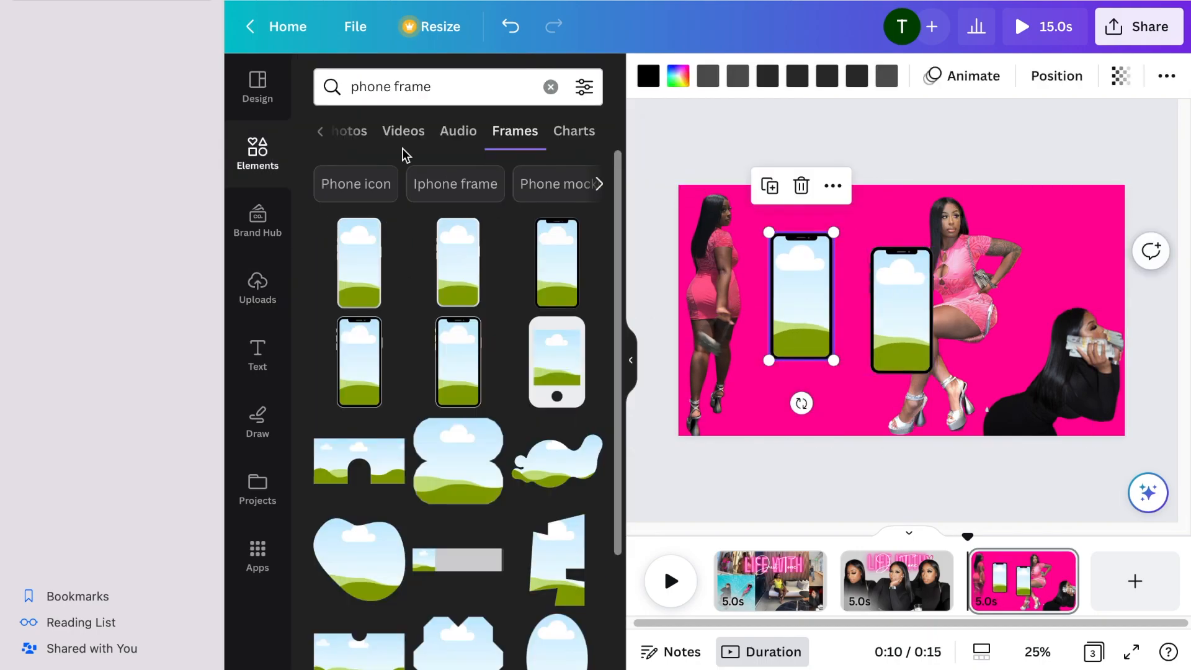
# Fill the left phone frame with the uploaded 14.8s video and the right frame with the 8.5s video
pyautogui.click(250, 302)
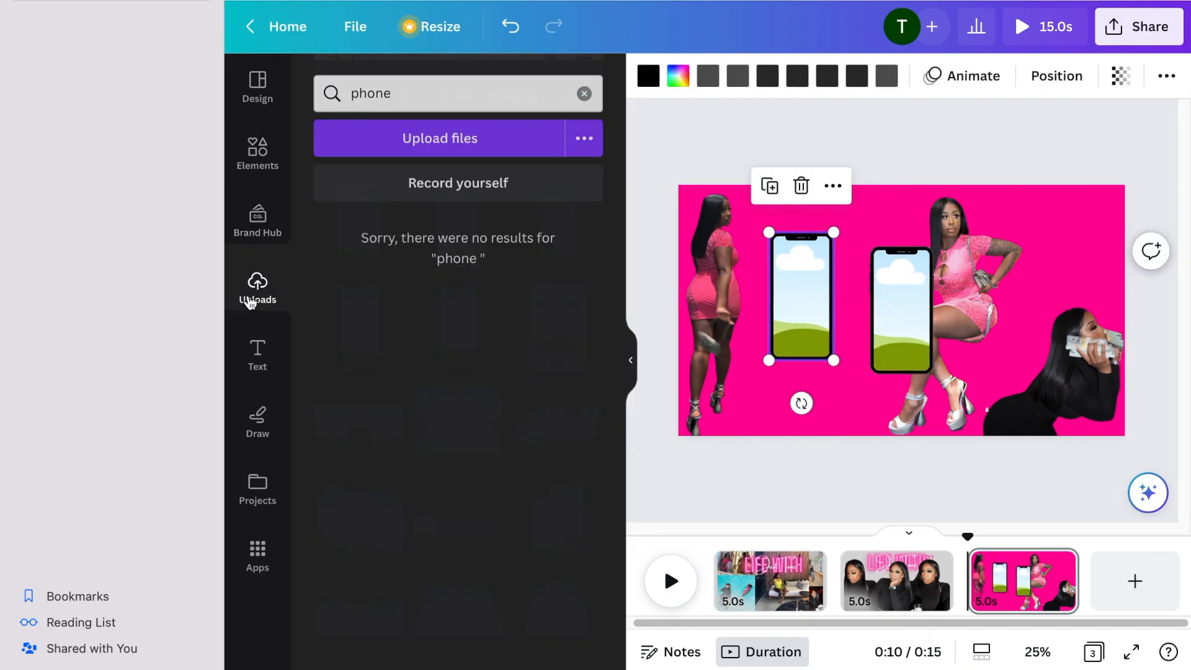
pyautogui.click(584, 93)
pyautogui.click(341, 310)
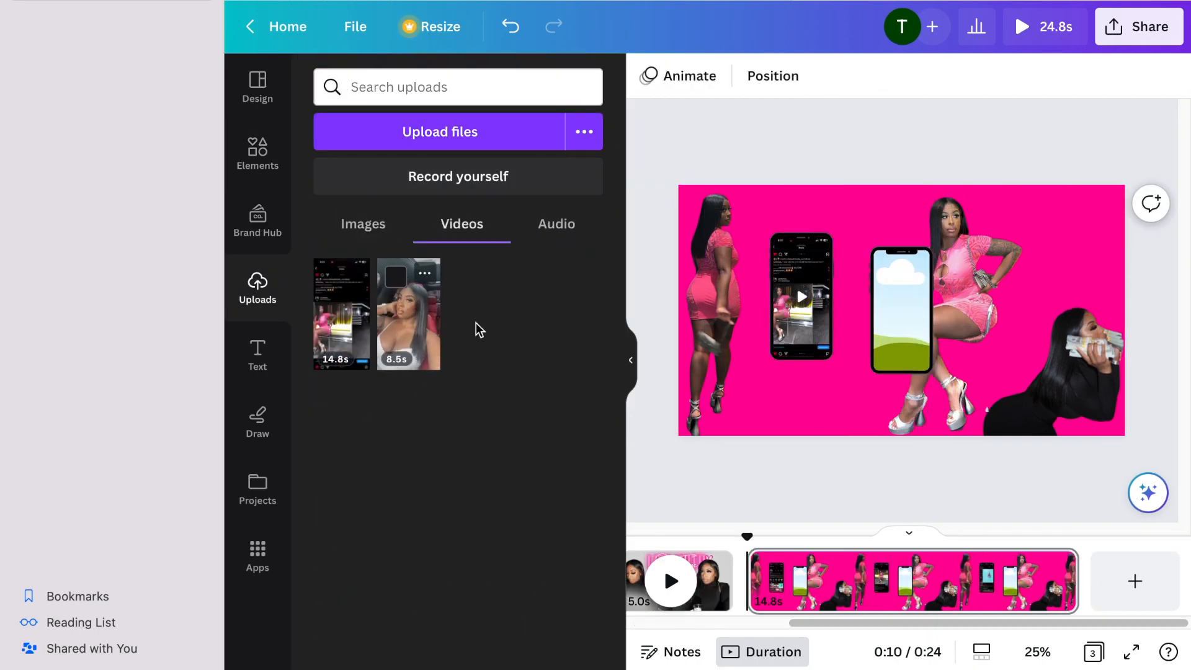
pyautogui.moveTo(425, 321); pyautogui.dragTo(908, 326)
# Move both phone frames upward and closer together between the two pink-dress cutouts
pyautogui.click(814, 276)
pyautogui.click(833, 186)
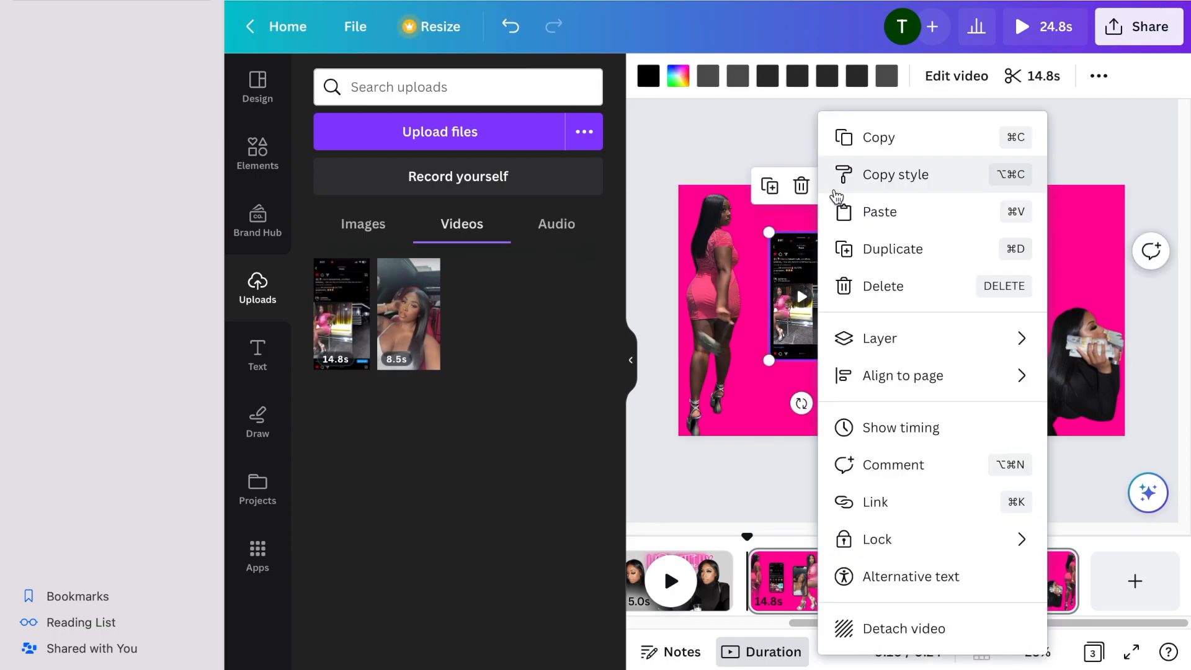
pyautogui.click(1083, 133)
pyautogui.click(1085, 136)
pyautogui.moveTo(912, 273); pyautogui.dragTo(889, 239)
pyautogui.moveTo(799, 285); pyautogui.dragTo(799, 257)
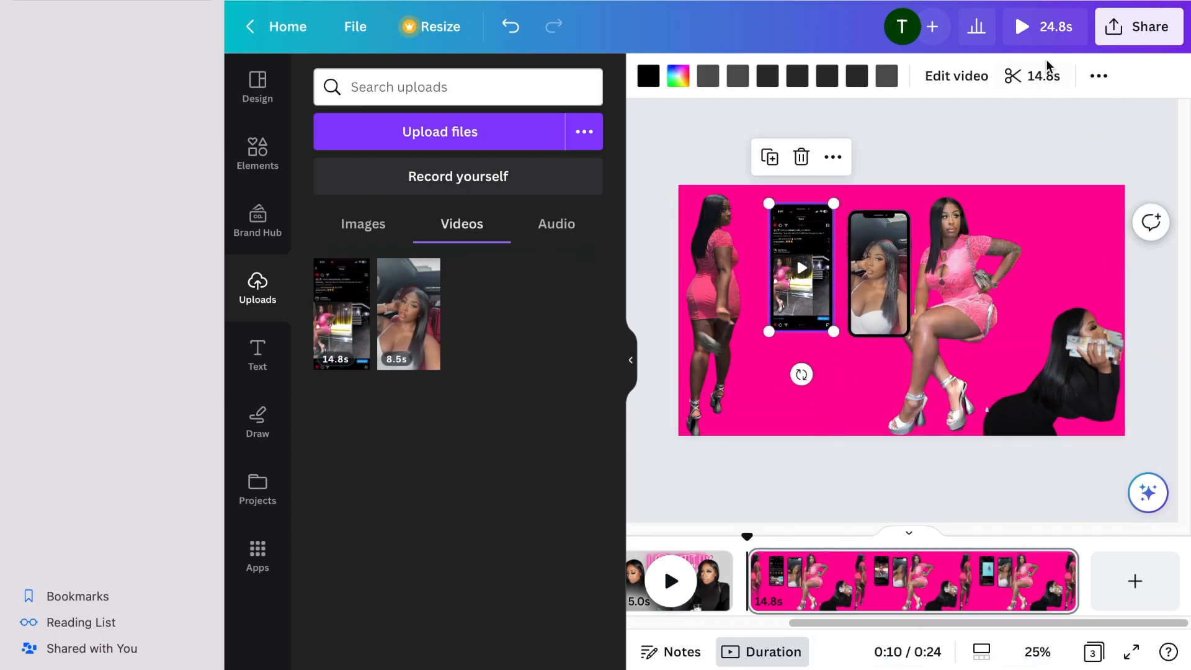
# Rotate the left phone frame by -15° and the right one by 15°, and nudge both into place
pyautogui.click(834, 159)
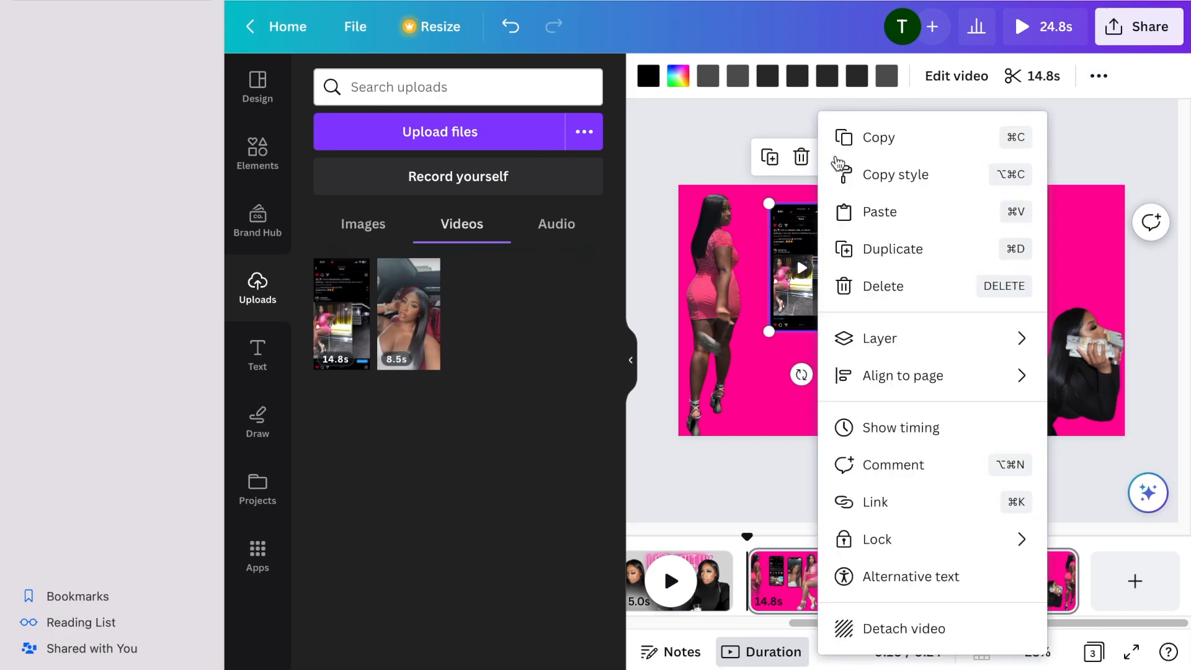
pyautogui.click(1098, 76)
pyautogui.click(912, 120)
pyautogui.click(562, 498)
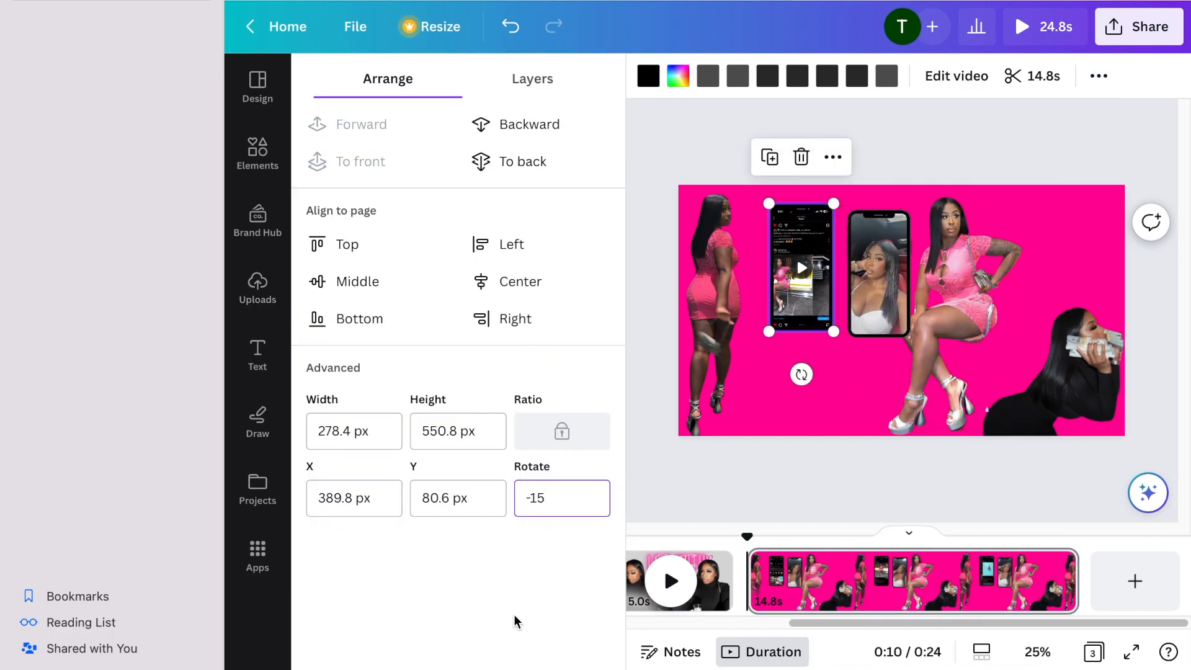
pyautogui.click(869, 291)
pyautogui.write('15')
pyautogui.click(933, 181)
pyautogui.moveTo(799, 250); pyautogui.dragTo(783, 261)
pyautogui.moveTo(887, 244); pyautogui.dragTo(873, 249)
pyautogui.click(783, 279)
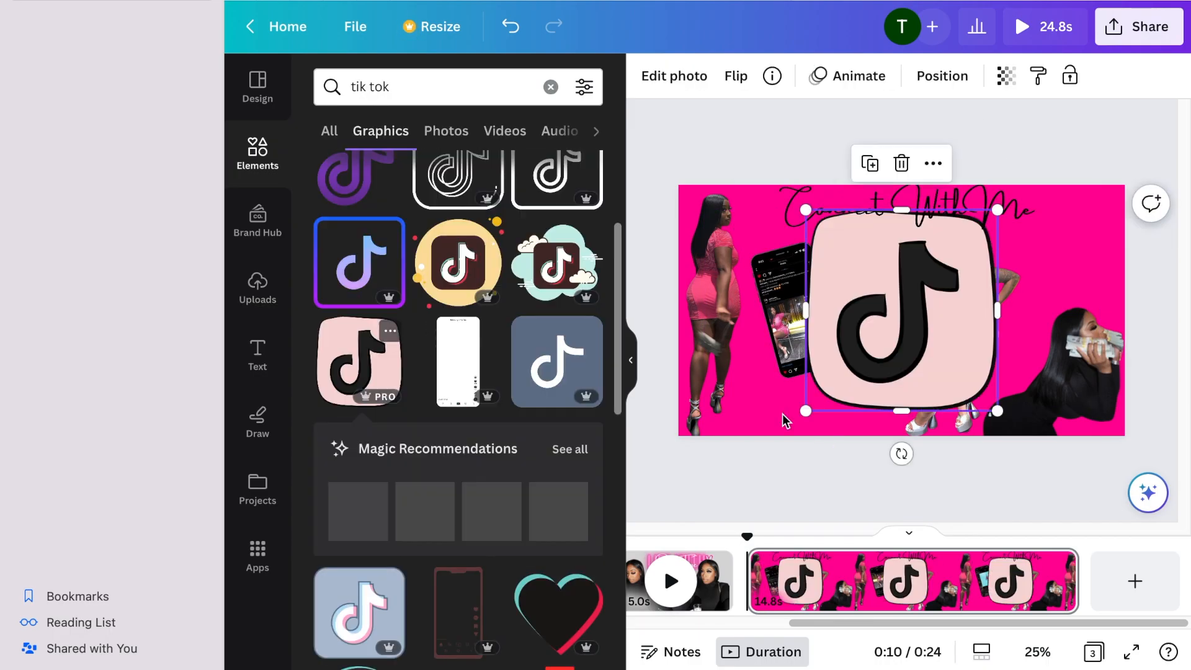
# Shrink the pink TikTok icon and place it near the page's bottom edge below the left phone
pyautogui.moveTo(811, 192); pyautogui.dragTo(818, 222)
pyautogui.moveTo(972, 304); pyautogui.dragTo(740, 392)
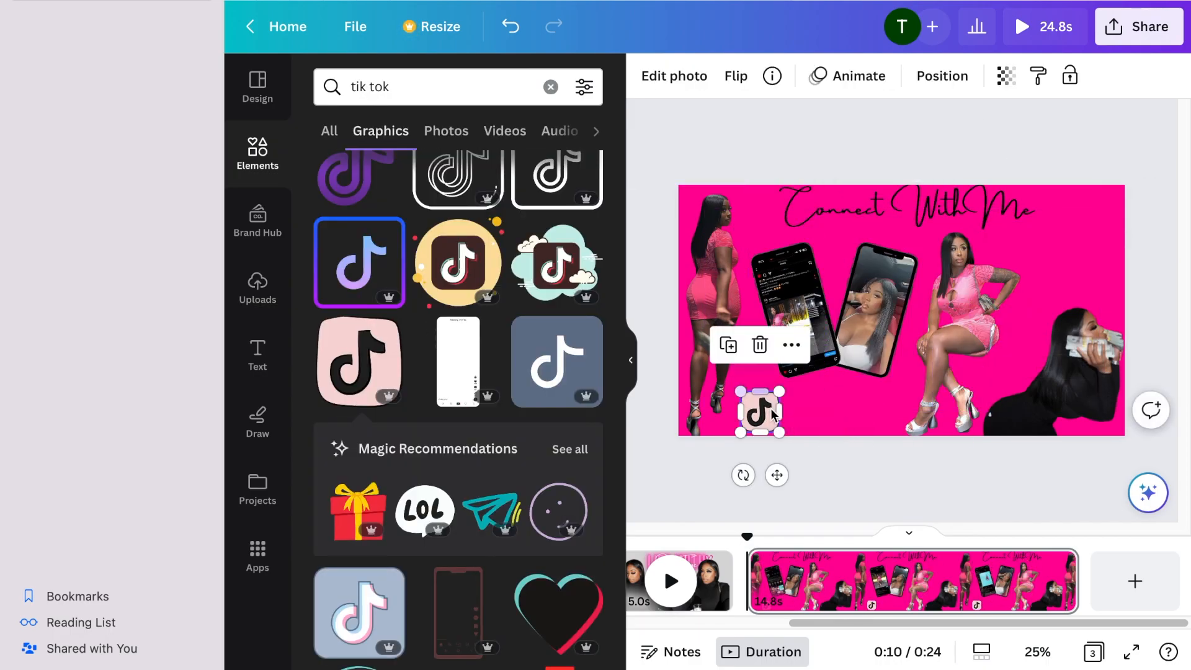
# Search the elements for "instagram" and browse the graphics for a suitable logo
pyautogui.click(551, 87)
pyautogui.write('ins')
pyautogui.click(433, 166)
pyautogui.click(599, 285)
pyautogui.click(599, 286)
pyautogui.click(600, 286)
pyautogui.click(584, 229)
pyautogui.moveTo(617, 213); pyautogui.dragTo(639, 379)
pyautogui.scroll(-8, 606, 404)
pyautogui.scroll(14, 608, 403)
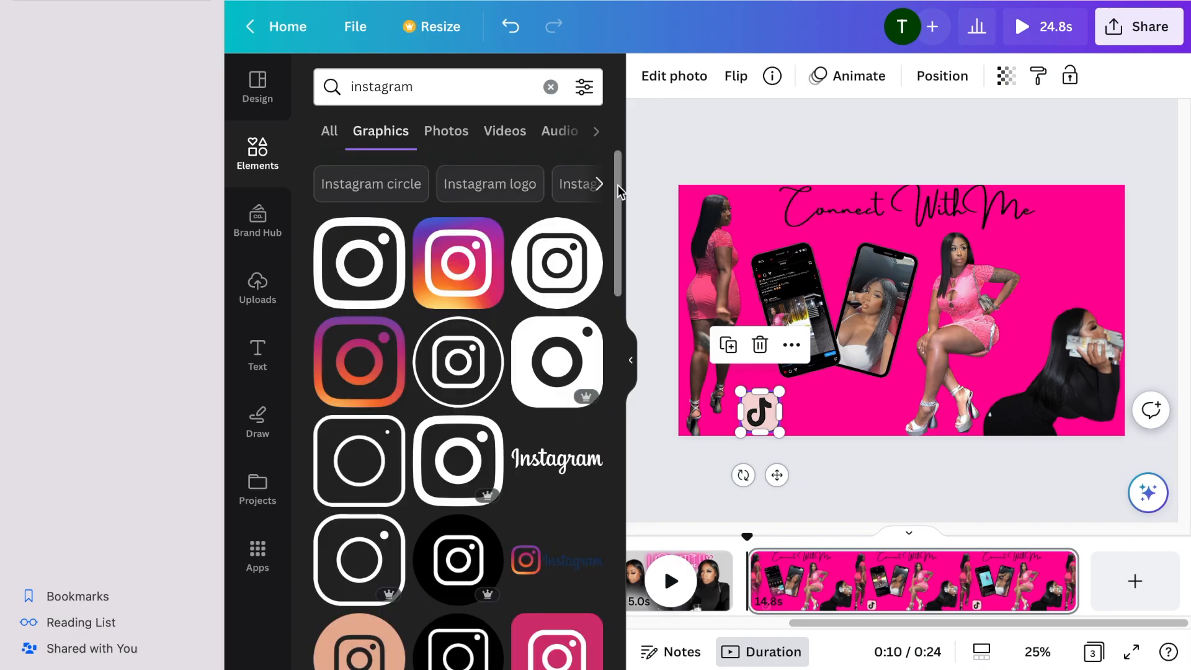
# Add the multicoloured Instagram logo and place it at icon size immediately right of the TikTok icon
pyautogui.click(458, 263)
pyautogui.moveTo(798, 201); pyautogui.dragTo(800, 416)
pyautogui.click(860, 457)
pyautogui.click(959, 136)
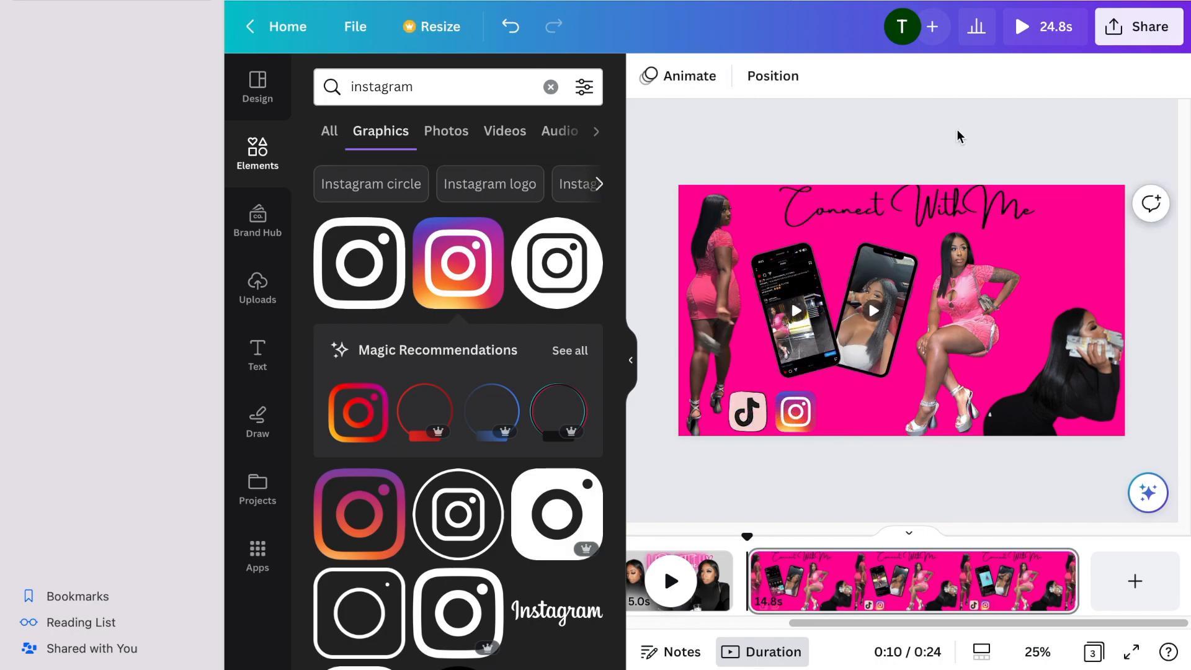
# Add a subheading with the creator's social media handle, shrink it and place it immediately right of the Instagram icon
pyautogui.click(258, 355)
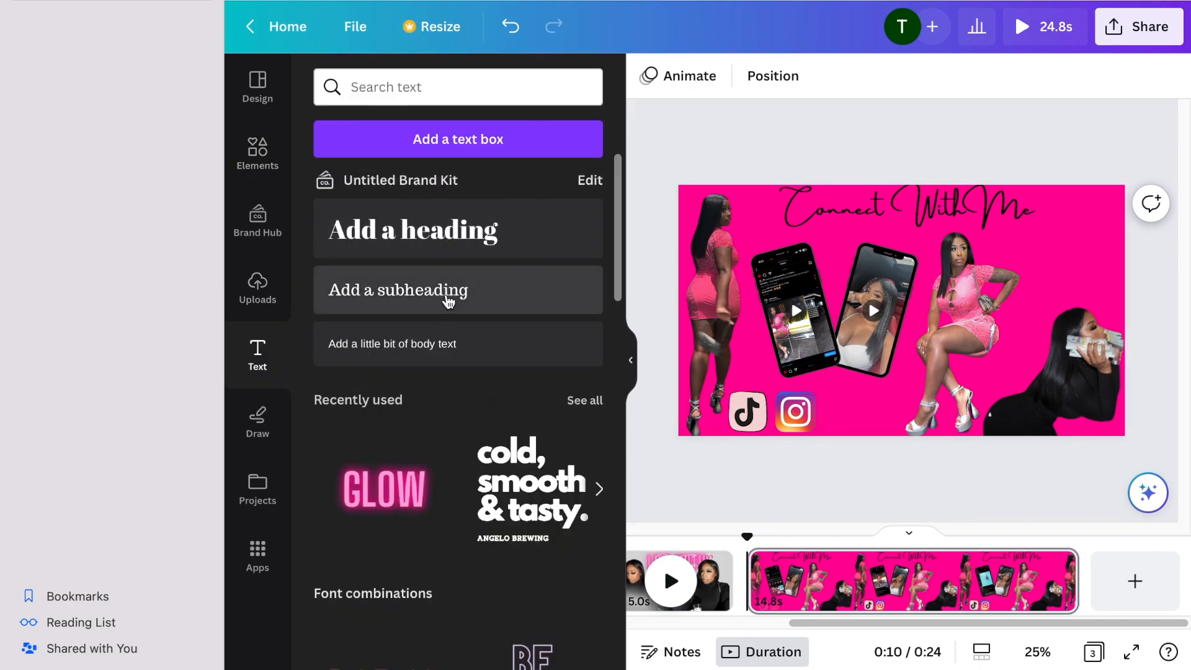
pyautogui.moveTo(449, 300); pyautogui.dragTo(861, 310)
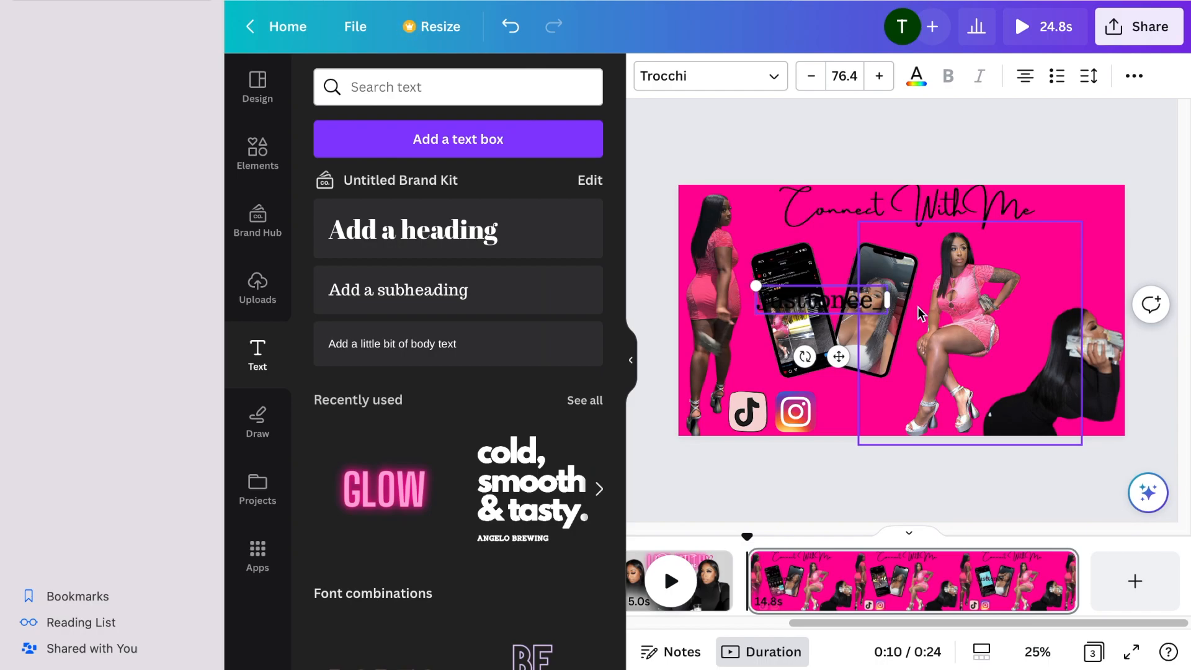
pyautogui.moveTo(853, 296); pyautogui.dragTo(867, 346)
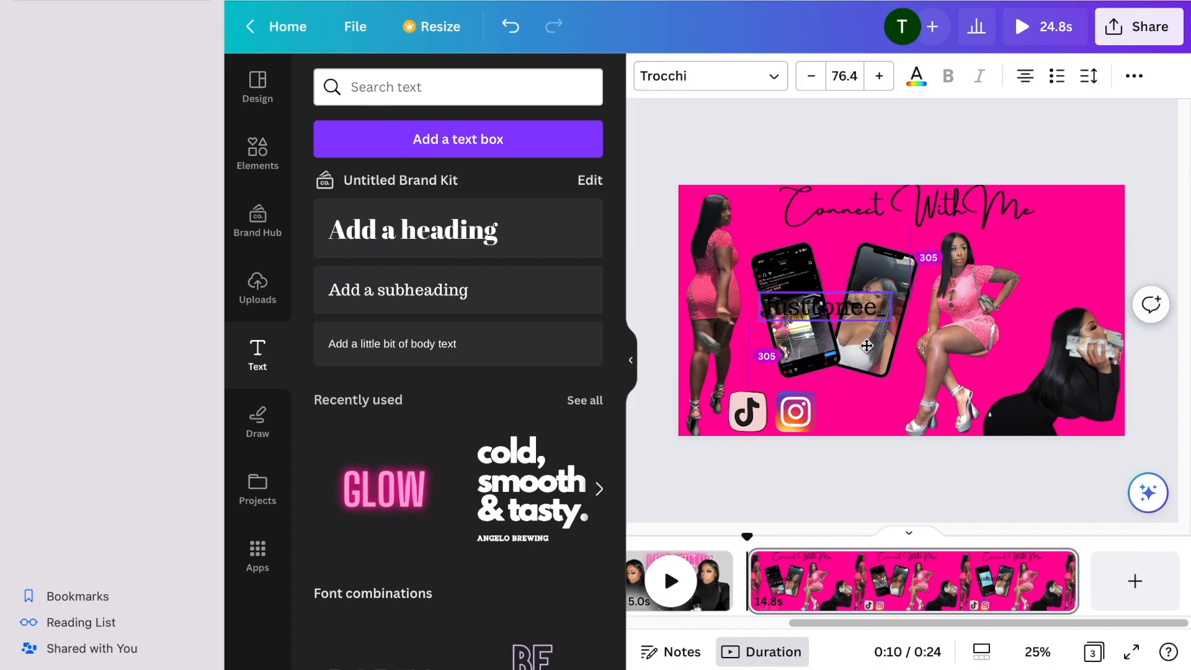
pyautogui.moveTo(793, 391); pyautogui.dragTo(853, 417)
pyautogui.click(1062, 157)
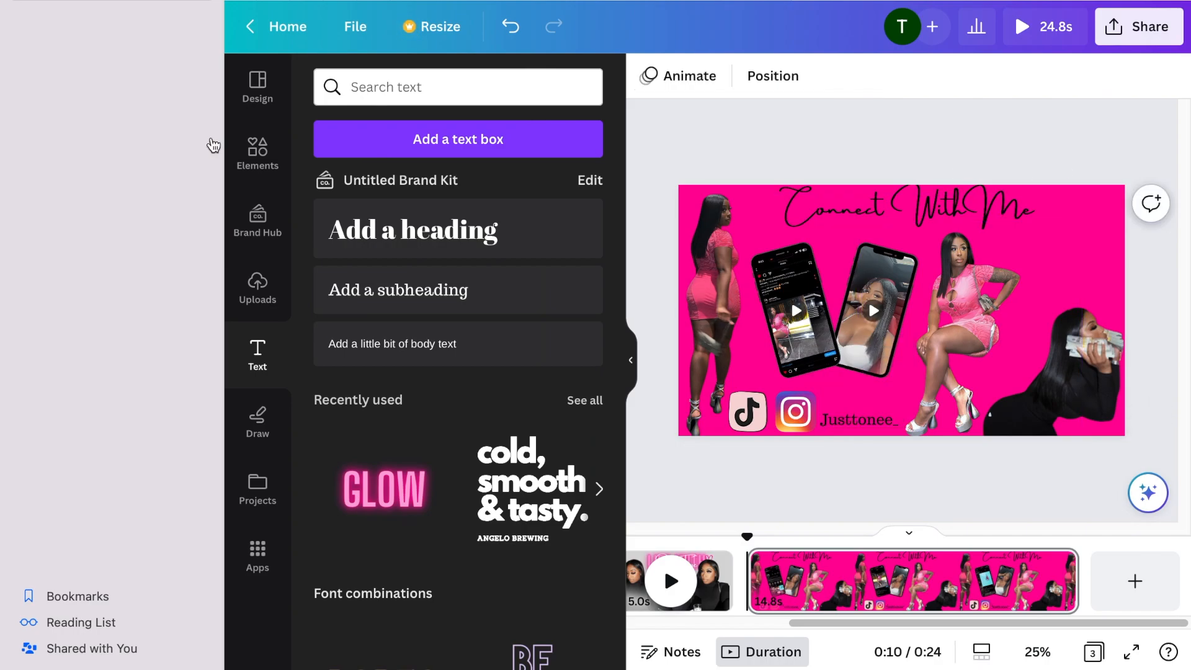
# Add a red Subscribe button graphic with a hand cursor, sized about 335 by 241, near the pink page's upper-right corner
pyautogui.click(258, 152)
pyautogui.click(360, 217)
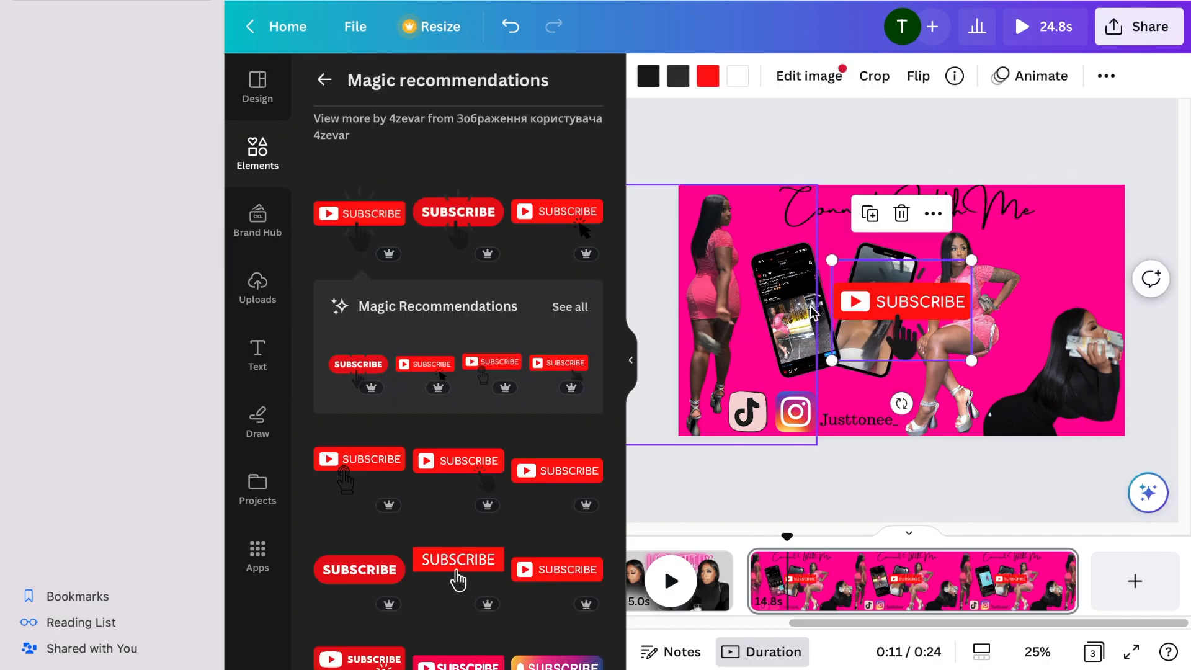
pyautogui.moveTo(831, 260); pyautogui.dragTo(1032, 225)
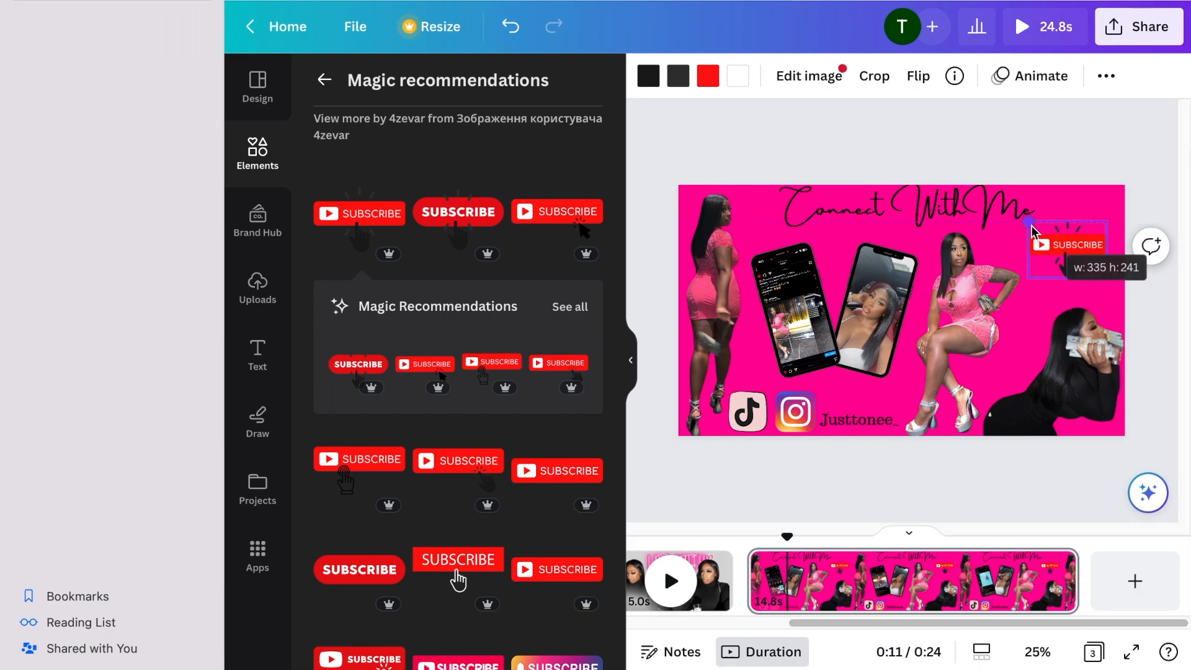
# Apply an animation to the Subscribe button graphic on the pink page
pyautogui.click(1037, 71)
pyautogui.click(365, 418)
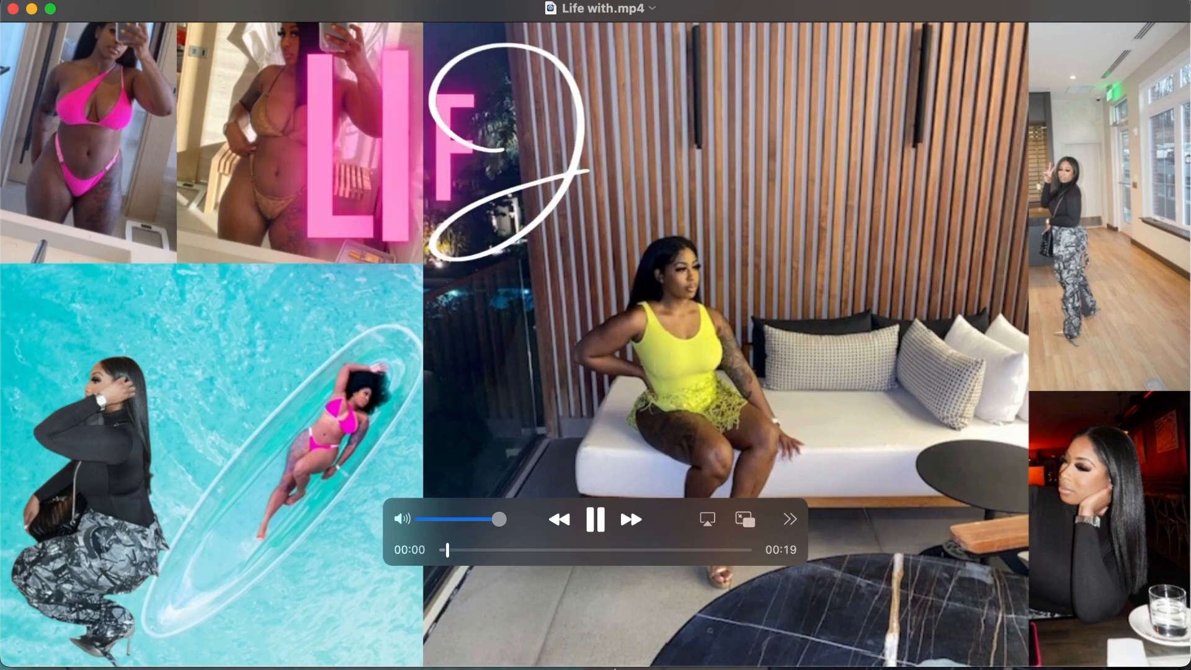
pyautogui.moveTo(621, 668)
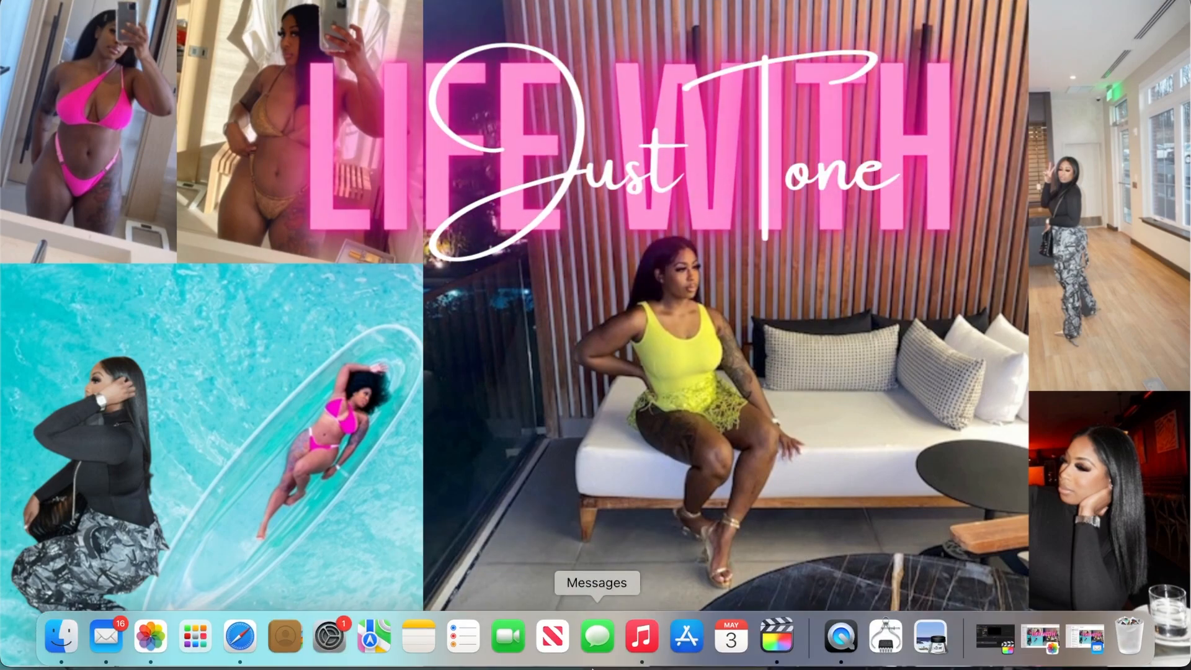